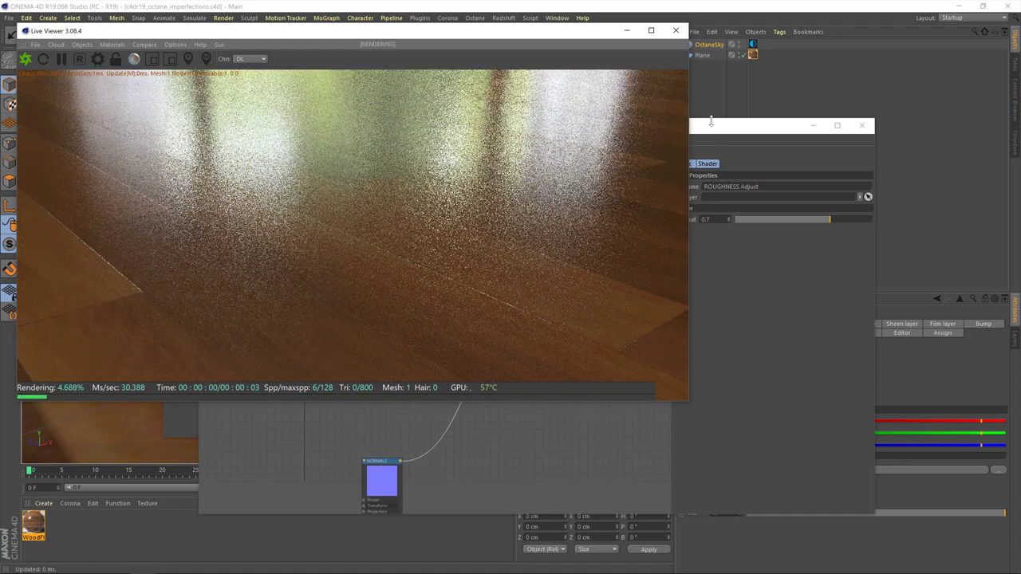
Bring the node graph forward and spread the GLOSS texture and the wood material node further apart
{"action": "left_click", "coordinate": [718, 128]}
{"action": "scroll", "coordinate": [462, 313], "scroll_direction": "up", "scroll_amount": 3}
{"action": "middle_click_drag", "start_coordinate": [463, 312], "coordinate": [670, 309]}
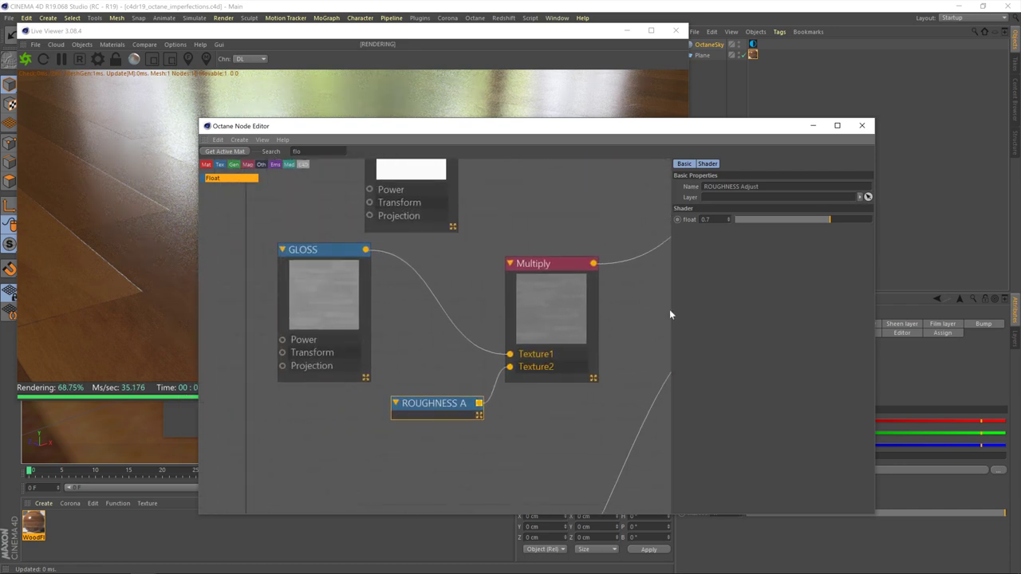
{"action": "left_click", "coordinate": [327, 254]}
{"action": "left_click_drag", "start_coordinate": [327, 254], "coordinate": [295, 257]}
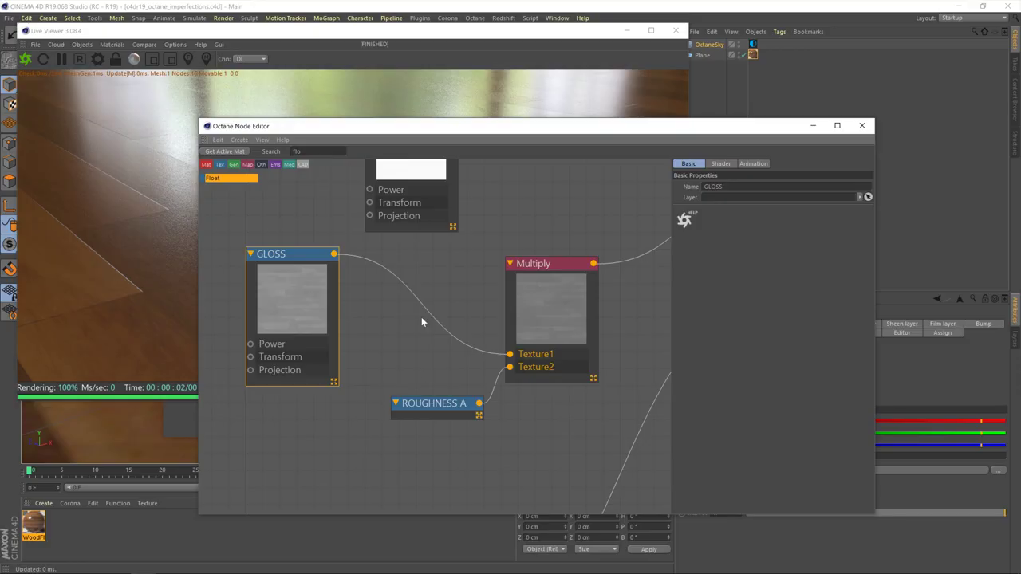
{"action": "scroll", "coordinate": [431, 315], "scroll_direction": "down", "scroll_amount": 5}
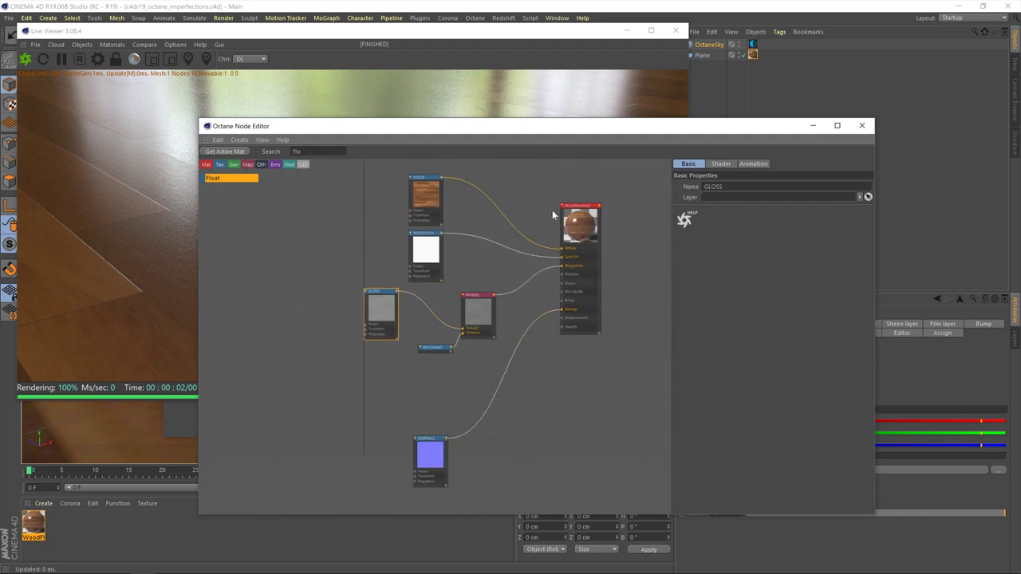
{"action": "left_click_drag", "start_coordinate": [571, 208], "coordinate": [635, 214]}
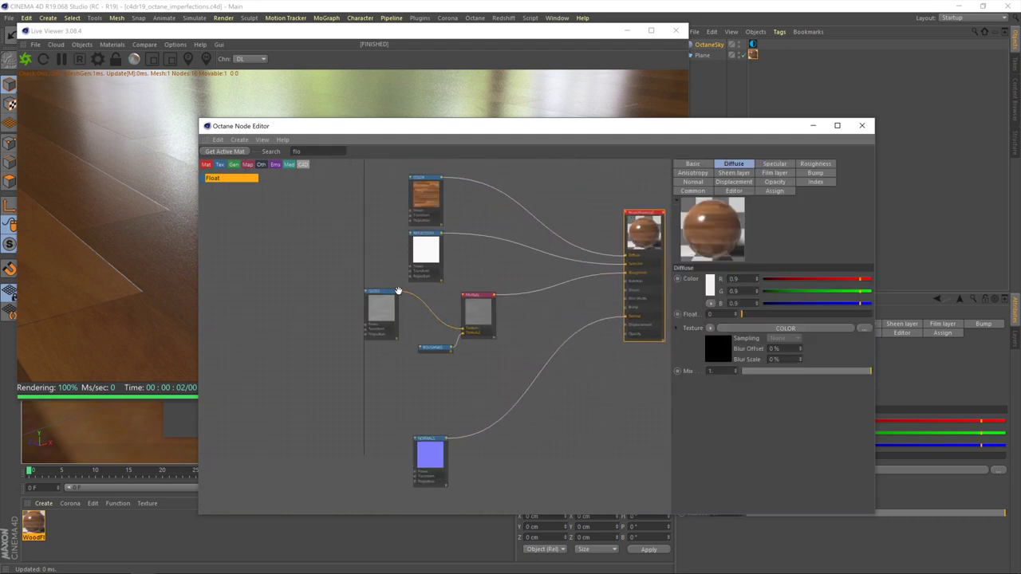
Shift the ROUGHNESS Adjust and Multiply nodes closer to GLOSS and lower the NORMALS texture to clear space between them
{"action": "left_click_drag", "start_coordinate": [435, 348], "coordinate": [405, 352]}
{"action": "left_click", "coordinate": [482, 307]}
{"action": "left_click_drag", "start_coordinate": [482, 308], "coordinate": [456, 311]}
{"action": "left_click_drag", "start_coordinate": [425, 441], "coordinate": [419, 491]}
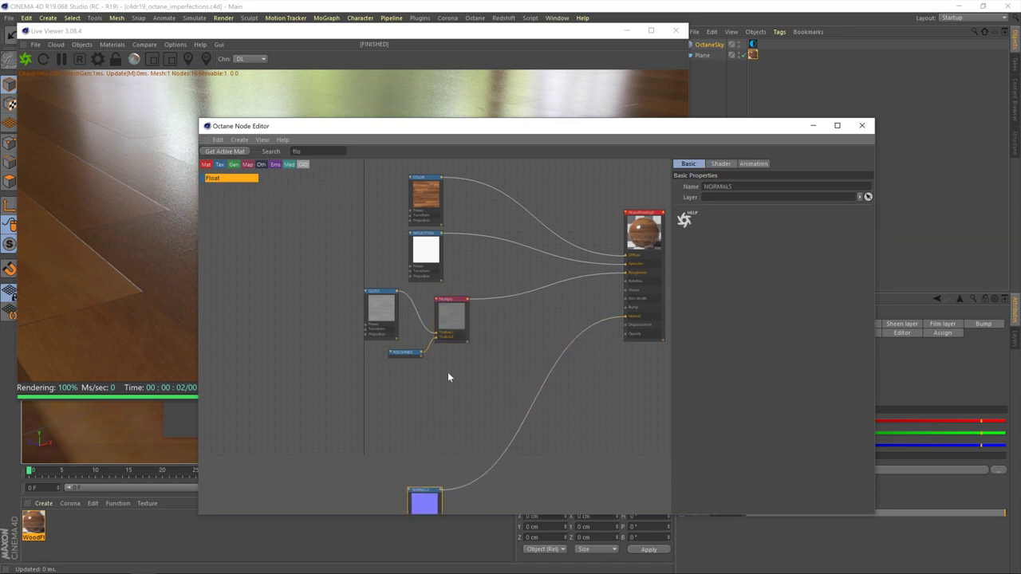
Add an image texture node in the gap between the ROUGHNESS Adjust and NORMALS nodes and show its shader settings
{"action": "scroll", "coordinate": [448, 372], "scroll_direction": "up", "scroll_amount": 2}
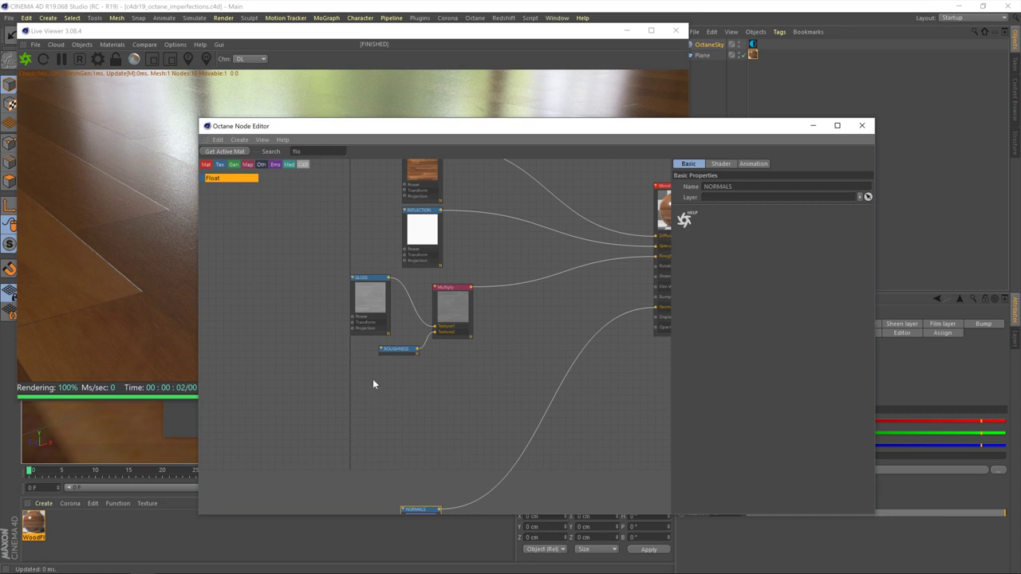
{"action": "right_click", "coordinate": [368, 388]}
{"action": "mouse_move", "coordinate": [395, 401]}
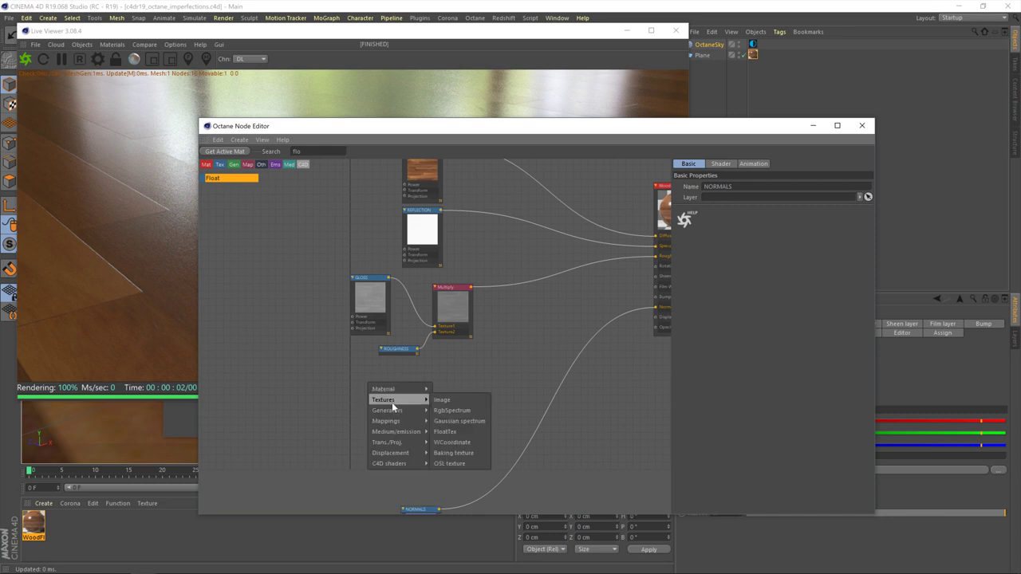
{"action": "left_click", "coordinate": [454, 405]}
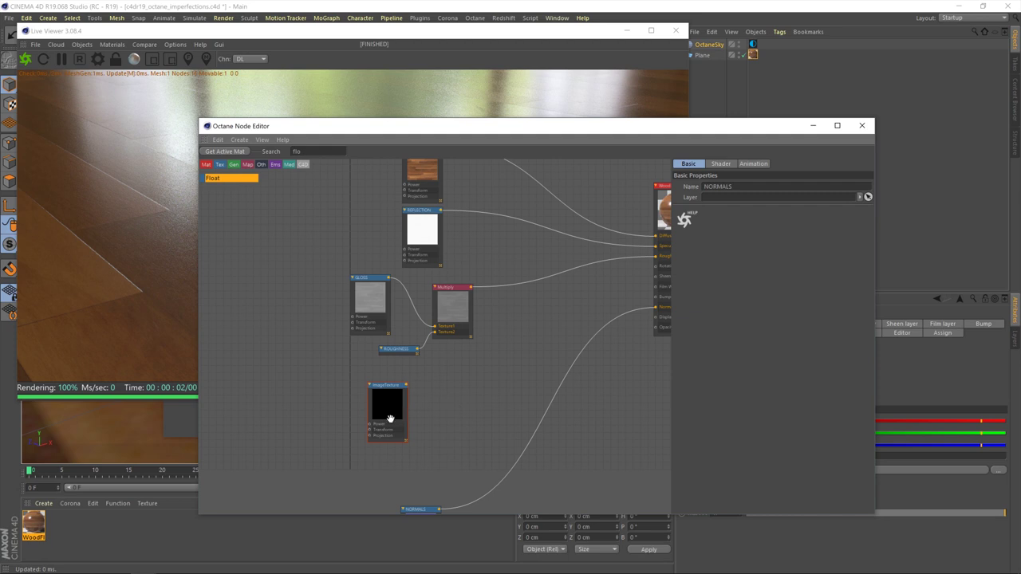
{"action": "left_click", "coordinate": [721, 164]}
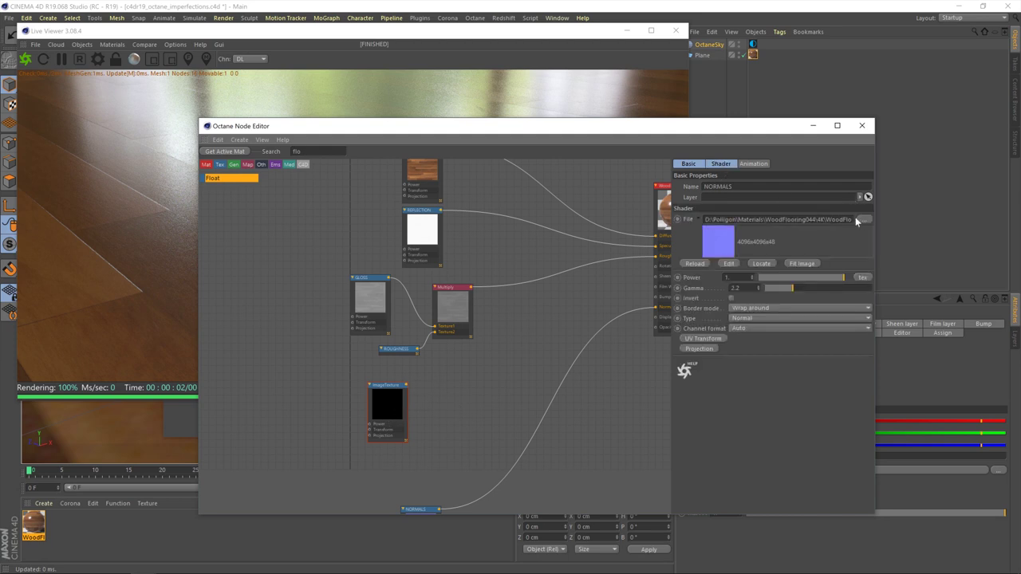
{"action": "left_click", "coordinate": [389, 403]}
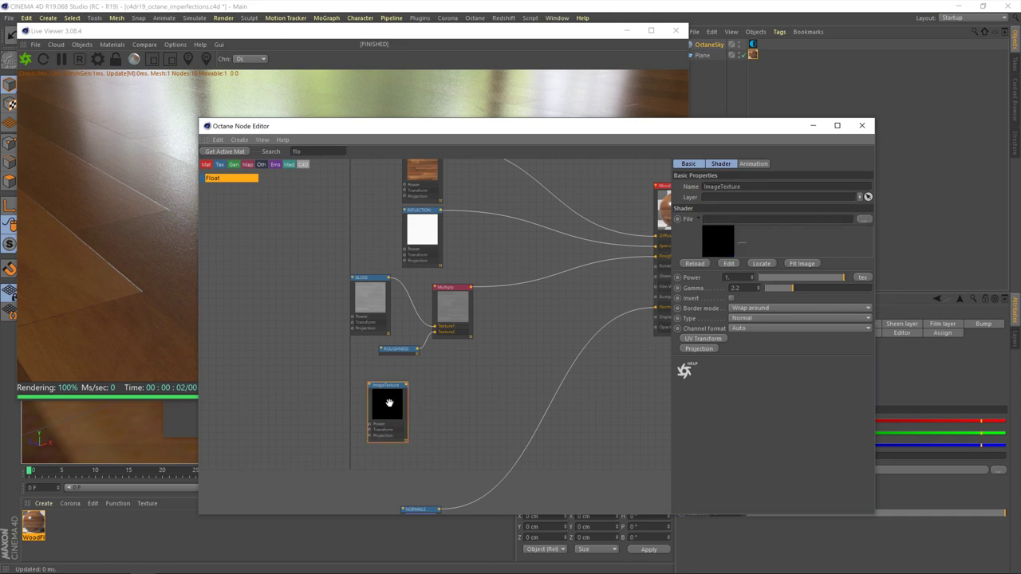
Load FloorSmudgesTypeAMedium001_OVERLAY16_4K from the Poliigon materials into the new texture without copying it to the project location
{"action": "left_click", "coordinate": [861, 220]}
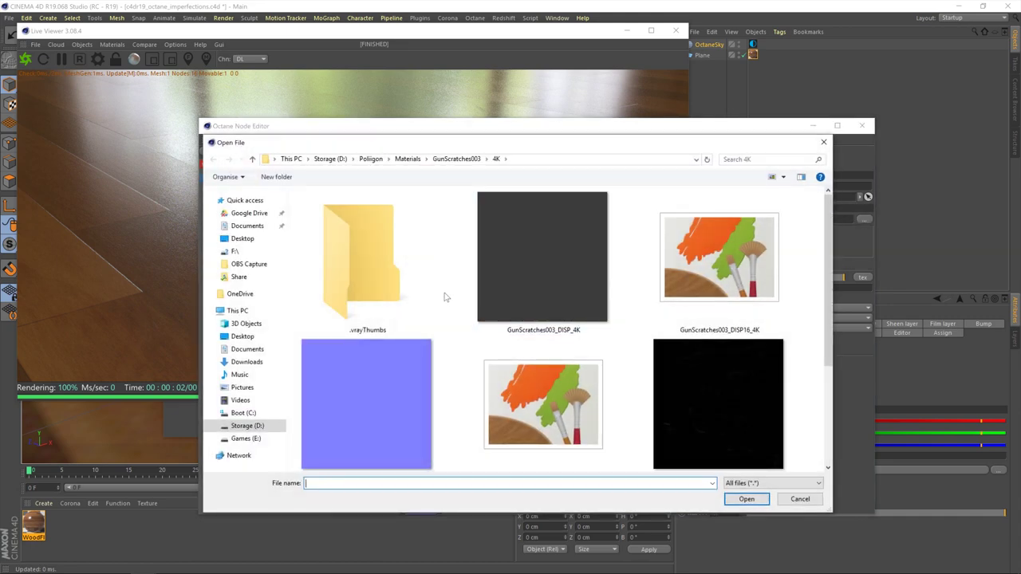
{"action": "left_click", "coordinate": [407, 158]}
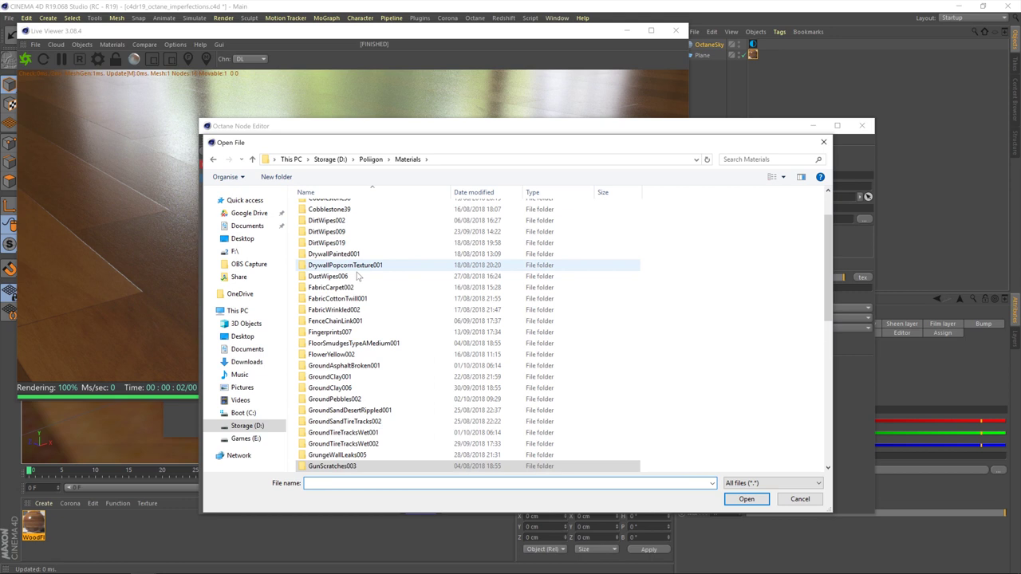
{"action": "double_click", "coordinate": [383, 340]}
{"action": "double_click", "coordinate": [328, 209]}
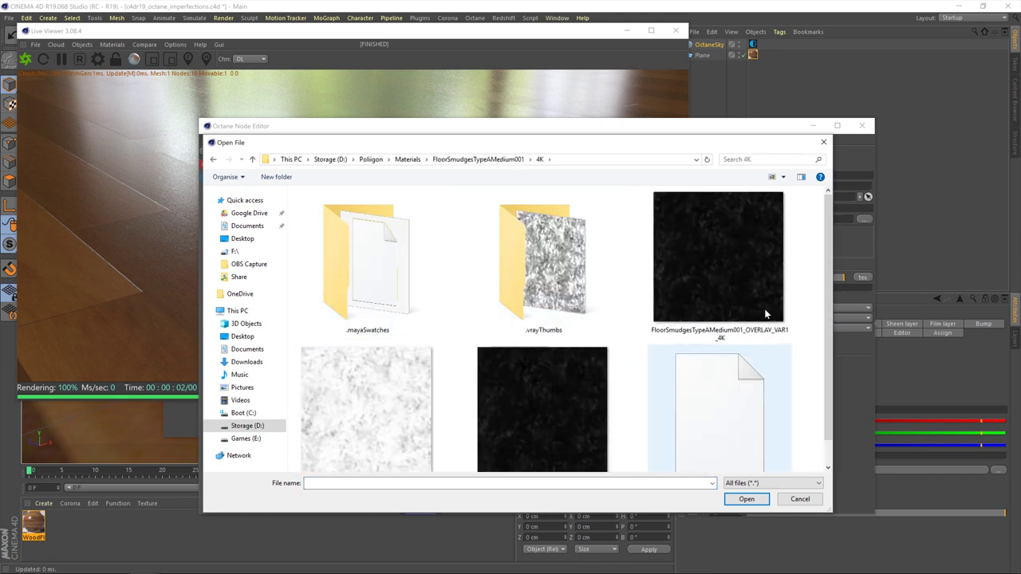
{"action": "left_click_drag", "start_coordinate": [705, 137], "coordinate": [697, 38]}
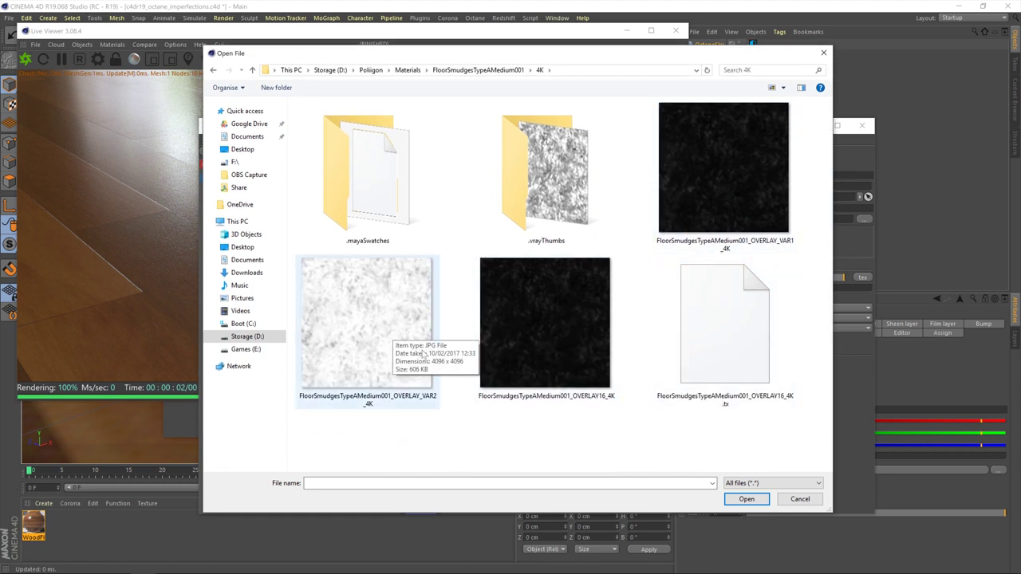
{"action": "left_click", "coordinate": [578, 383]}
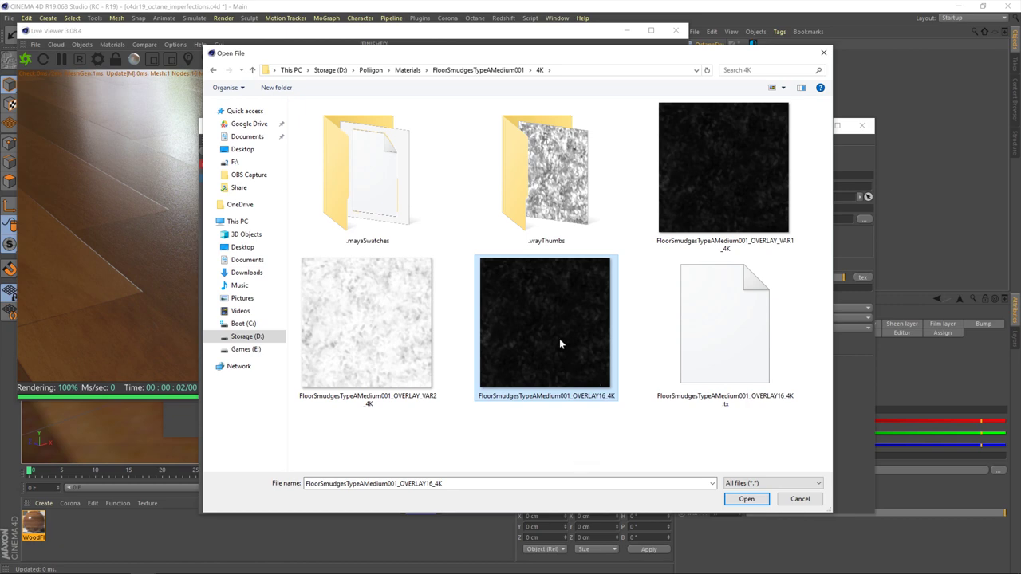
{"action": "left_click", "coordinate": [747, 499]}
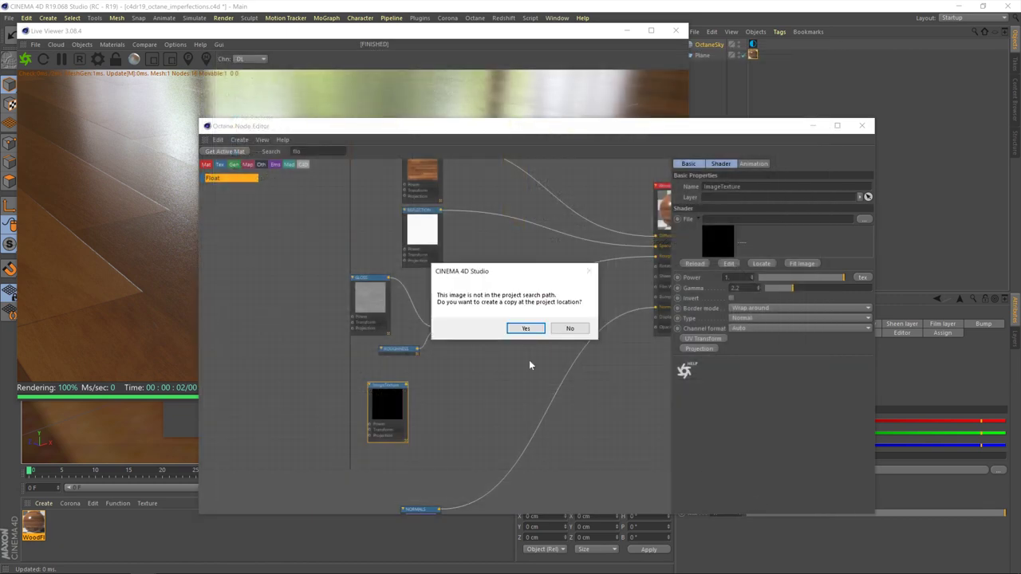
{"action": "left_click", "coordinate": [568, 329]}
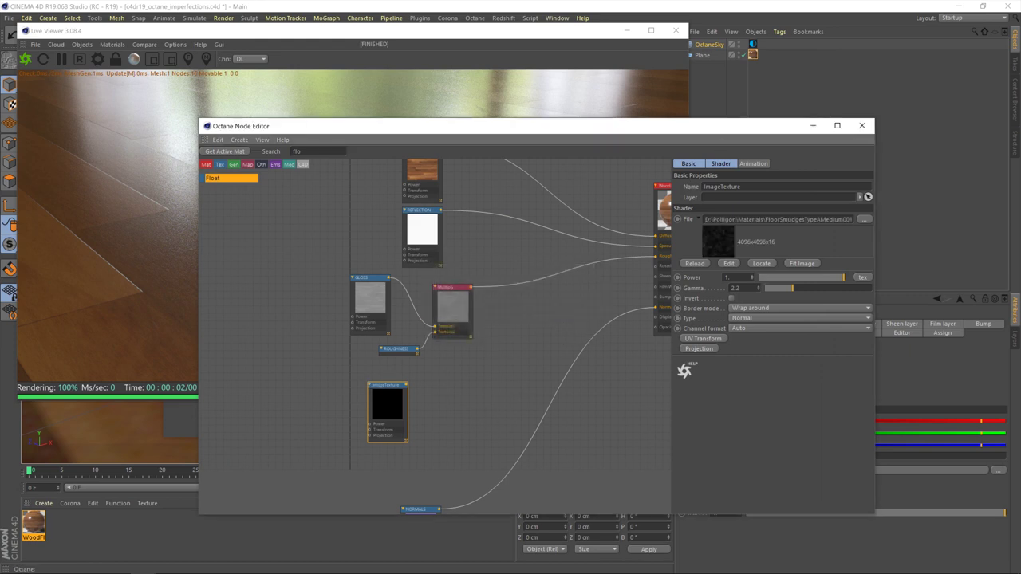
Rename the new image texture node SMUDGES and enlarge it slightly in the graph
{"action": "double_click", "coordinate": [722, 186]}
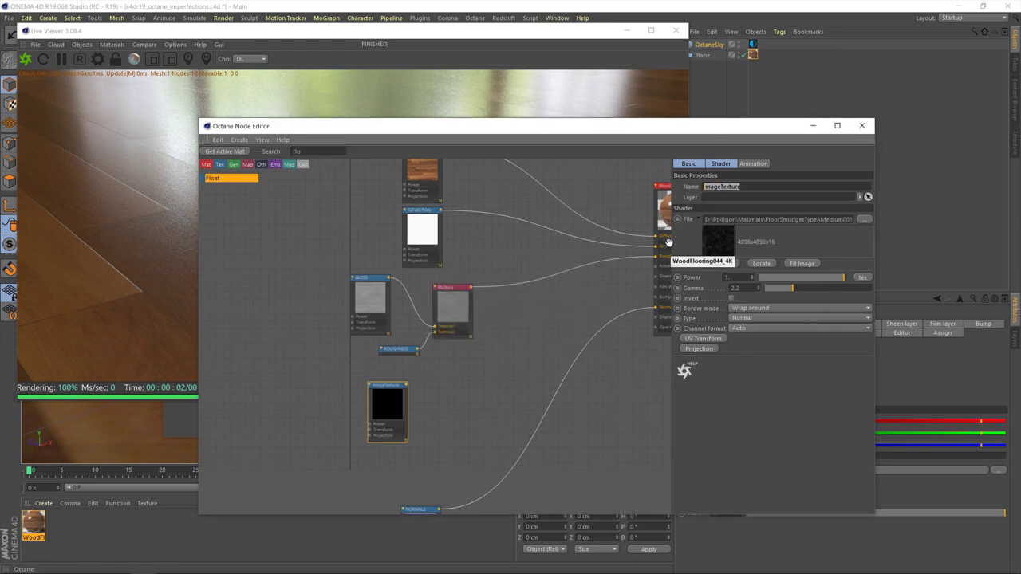
{"action": "type", "text": "SmUDGES"}
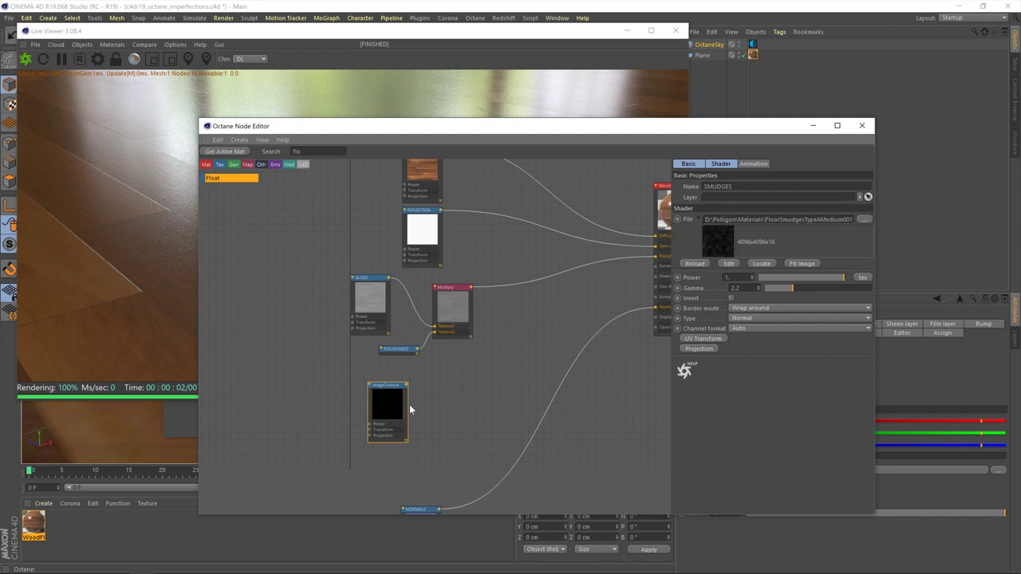
{"action": "left_click_drag", "start_coordinate": [408, 407], "coordinate": [395, 385]}
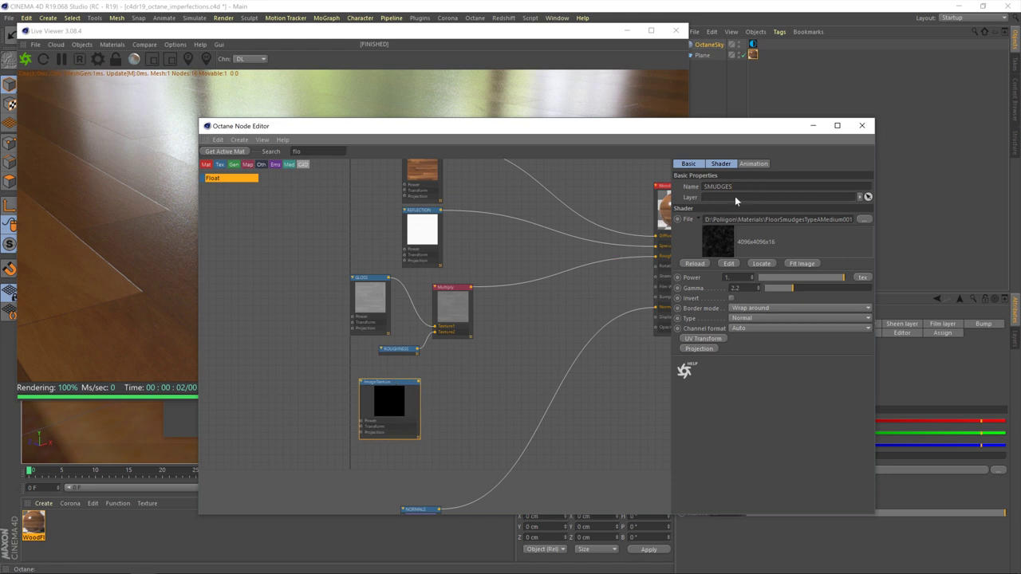
Set the SMUDGES texture's gamma to 1 and check it against the settings of the REFLECTION and GLOSS textures
{"action": "left_click", "coordinate": [433, 394]}
{"action": "left_click", "coordinate": [411, 385]}
{"action": "left_click", "coordinate": [699, 288]}
{"action": "type", "text": "1"}
{"action": "key", "text": "Return"}
{"action": "left_click", "coordinate": [418, 163]}
{"action": "left_click", "coordinate": [418, 232]}
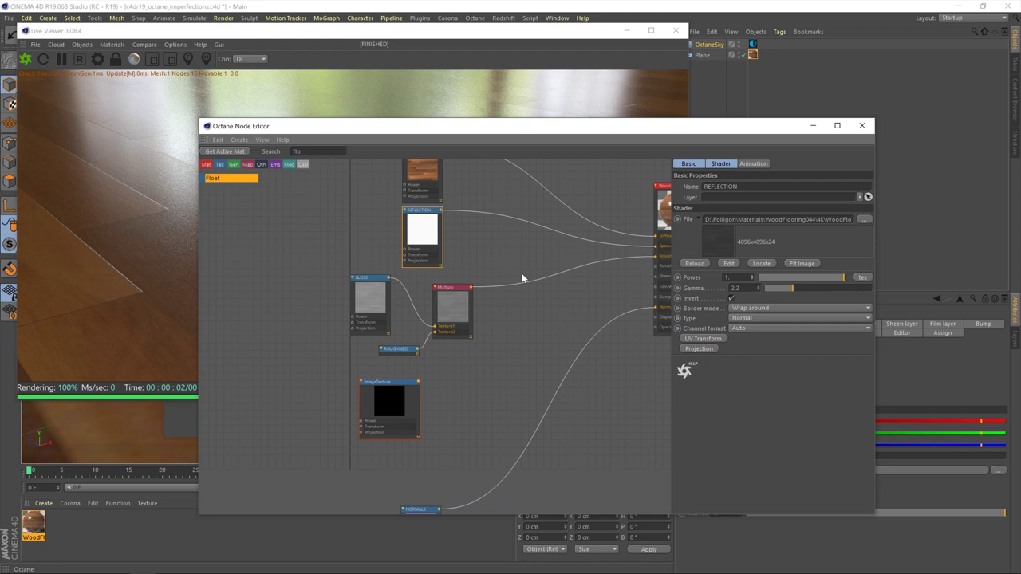
{"action": "left_click", "coordinate": [371, 293]}
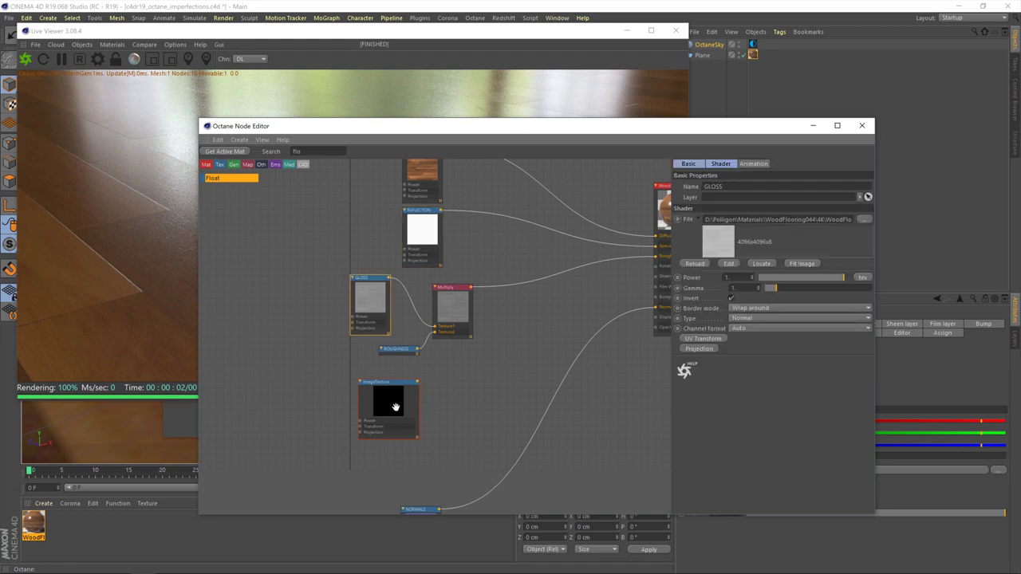
{"action": "left_click", "coordinate": [381, 404]}
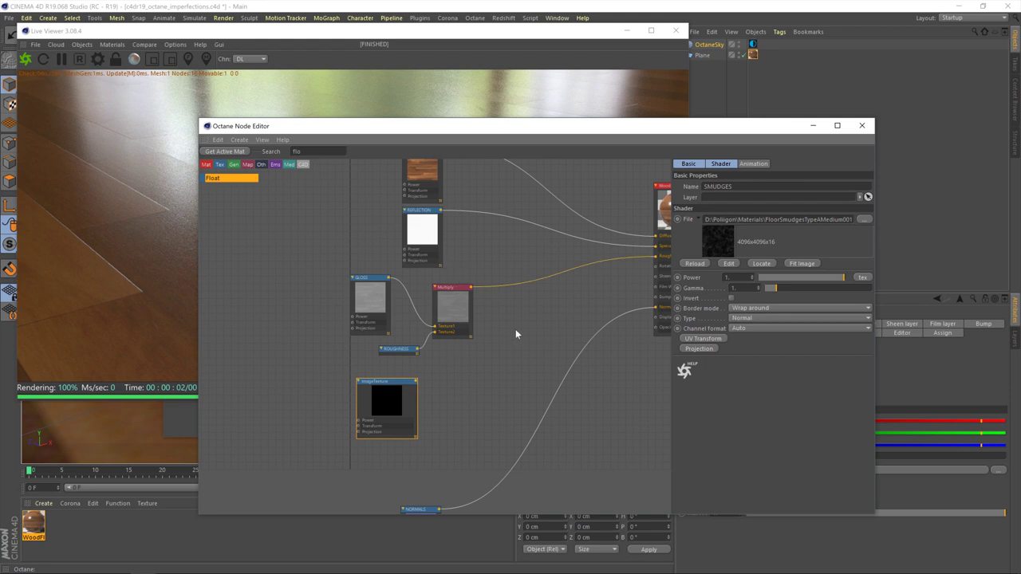
Connect the SMUDGES texture directly to the material's Roughness input and uncover the live render to examine the reflections
{"action": "scroll", "coordinate": [520, 329], "scroll_direction": "down", "scroll_amount": 1}
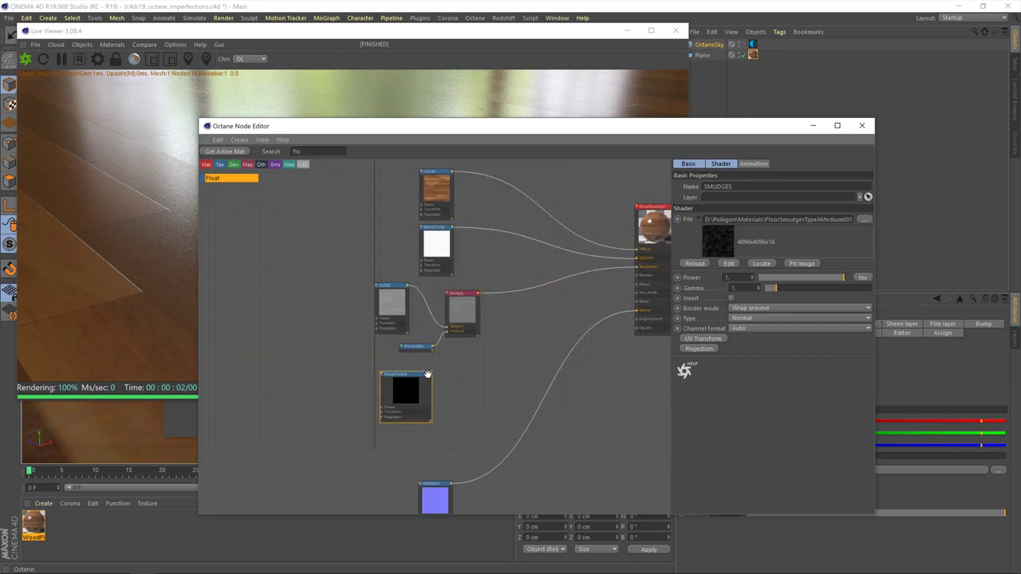
{"action": "left_click_drag", "start_coordinate": [430, 373], "coordinate": [635, 268]}
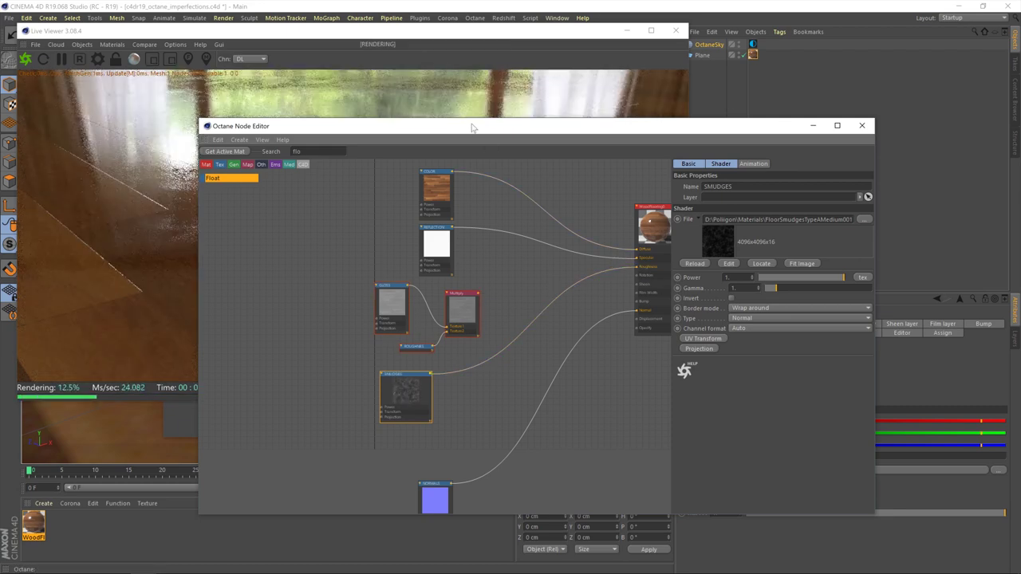
{"action": "left_click_drag", "start_coordinate": [473, 131], "coordinate": [664, 286]}
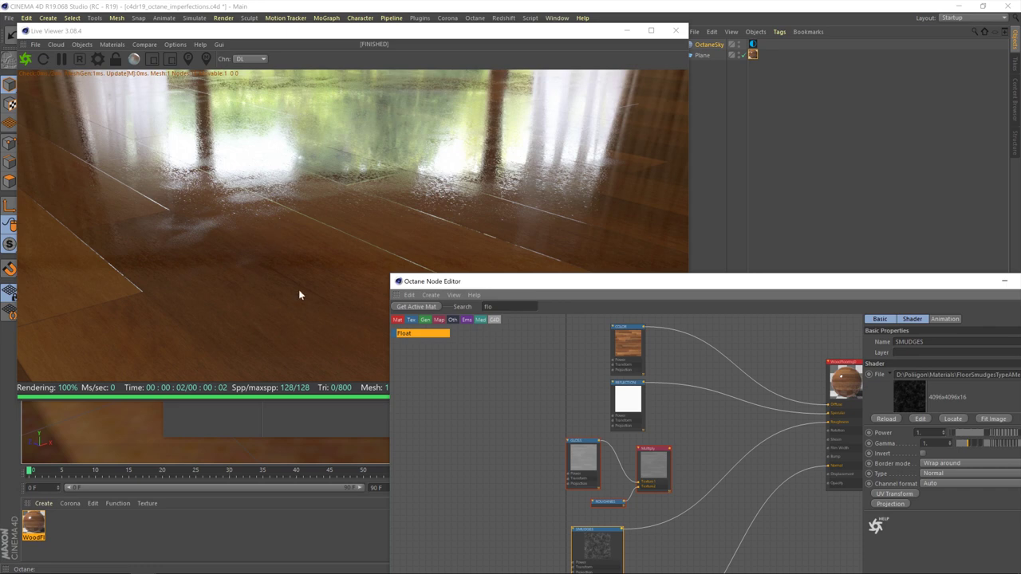
{"action": "left_click_drag", "start_coordinate": [509, 286], "coordinate": [279, 109]}
{"action": "left_click", "coordinate": [1004, 483]}
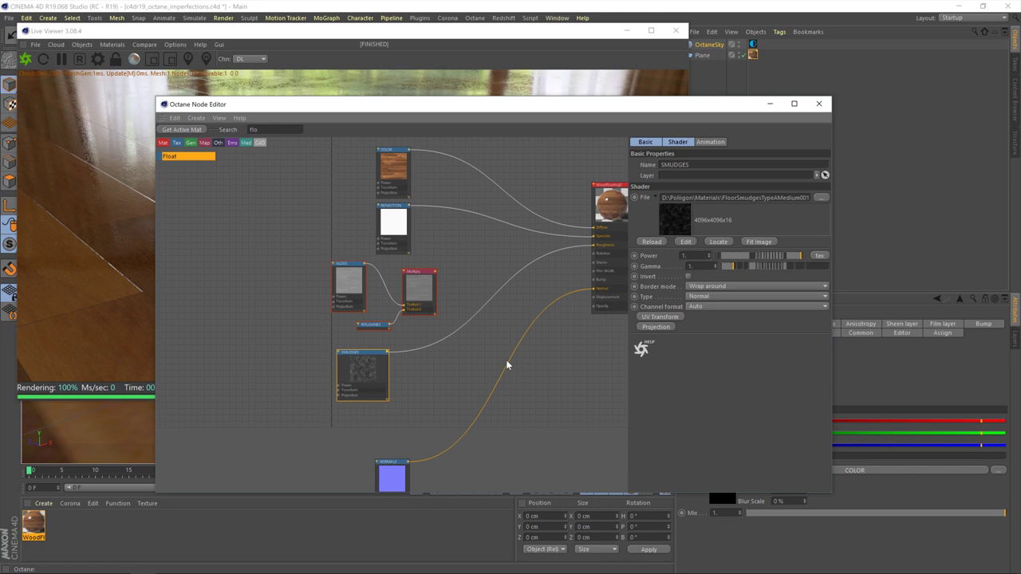
Move the wood material node further away from the texture nodes to make room for more nodes between them
{"action": "middle_click_drag", "start_coordinate": [503, 330], "coordinate": [515, 327]}
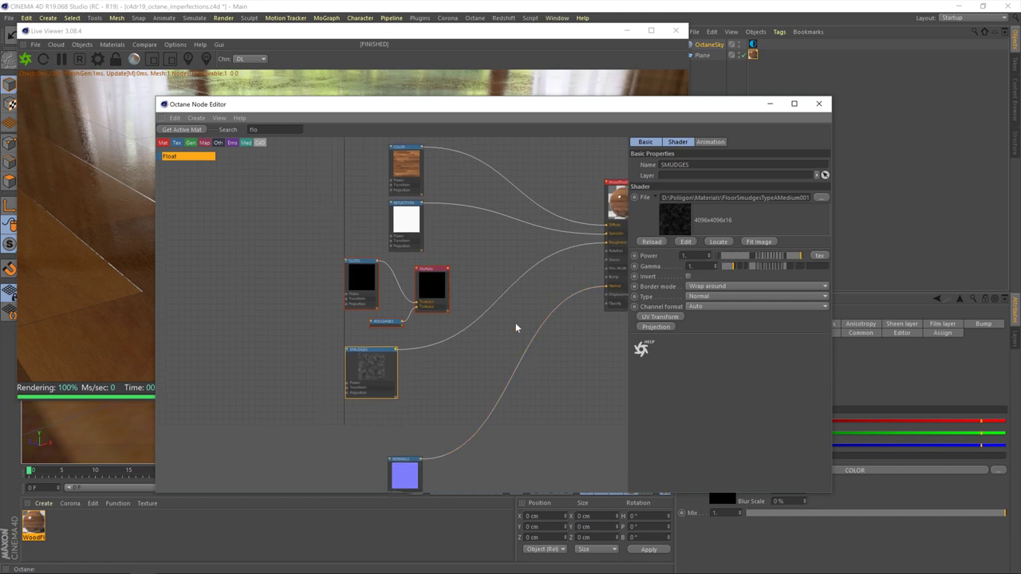
{"action": "scroll", "coordinate": [515, 322], "scroll_direction": "up", "scroll_amount": 1}
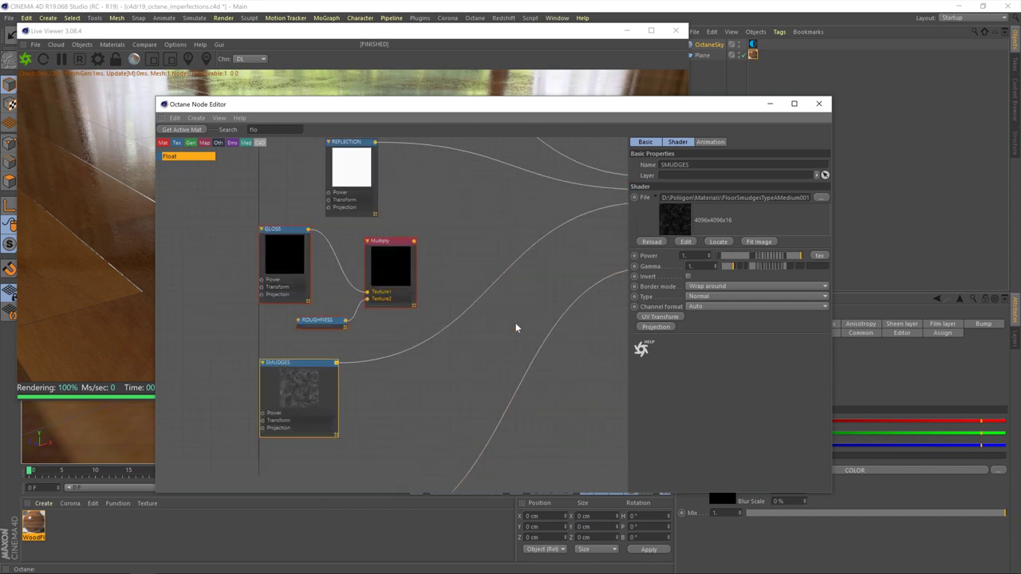
{"action": "scroll", "coordinate": [515, 323], "scroll_direction": "down", "scroll_amount": 2}
{"action": "middle_click_drag", "start_coordinate": [527, 321], "coordinate": [414, 311]}
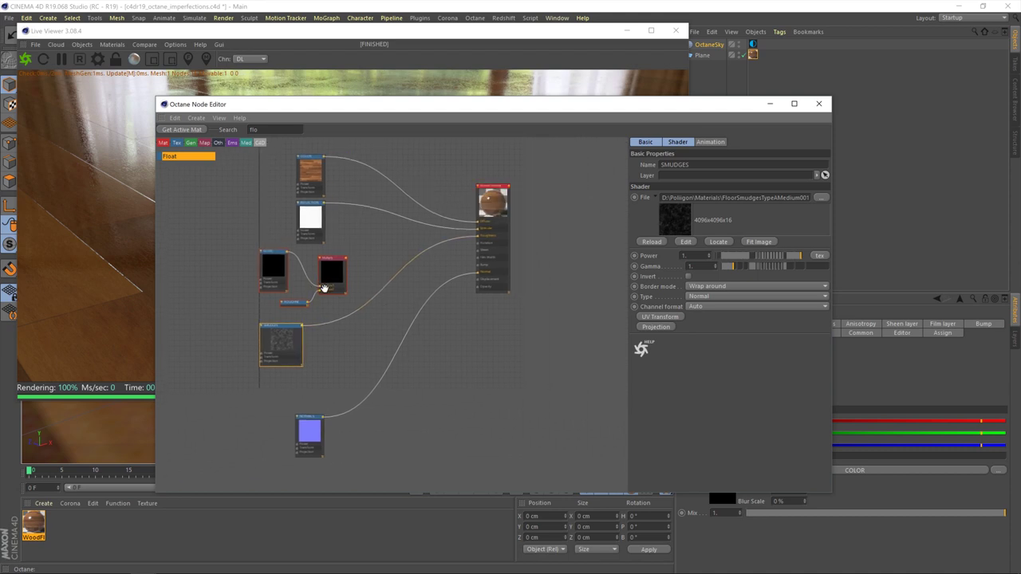
{"action": "scroll", "coordinate": [358, 288], "scroll_direction": "up", "scroll_amount": 2}
{"action": "scroll", "coordinate": [467, 281], "scroll_direction": "down", "scroll_amount": 2}
{"action": "left_click_drag", "start_coordinate": [543, 182], "coordinate": [606, 203]}
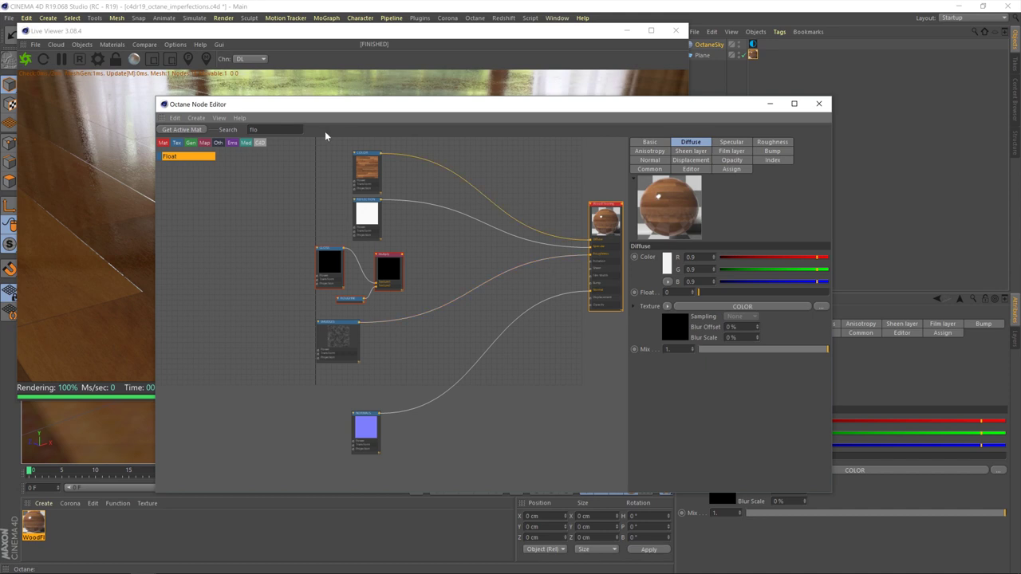
Find the Invert node and add two of them before the material, one beside Multiply and one level with SMUDGES
{"action": "key", "text": "BackSpace"}
{"action": "key", "text": "BackSpace"}
{"action": "key", "text": "BackSpace"}
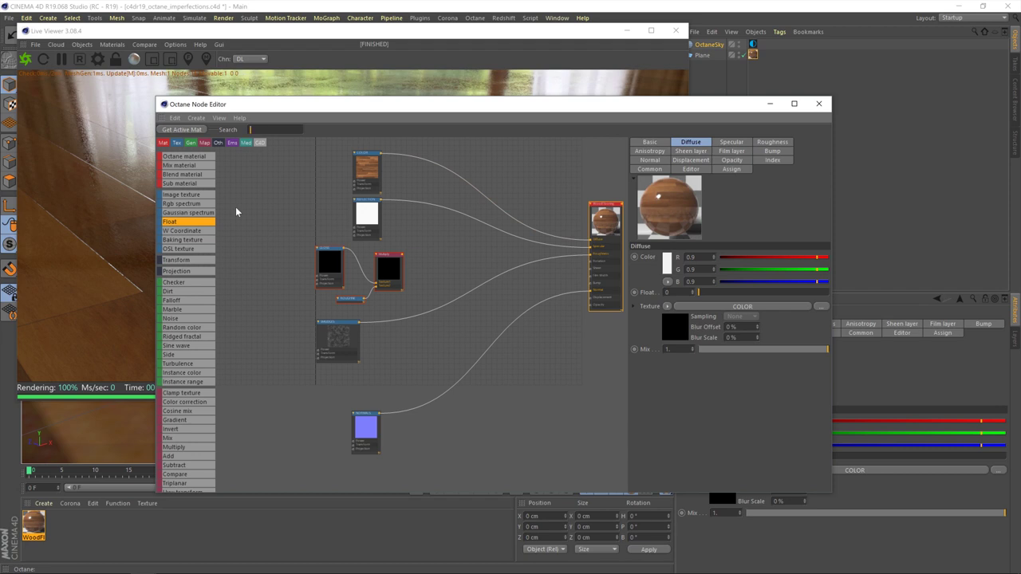
{"action": "type", "text": "inv"}
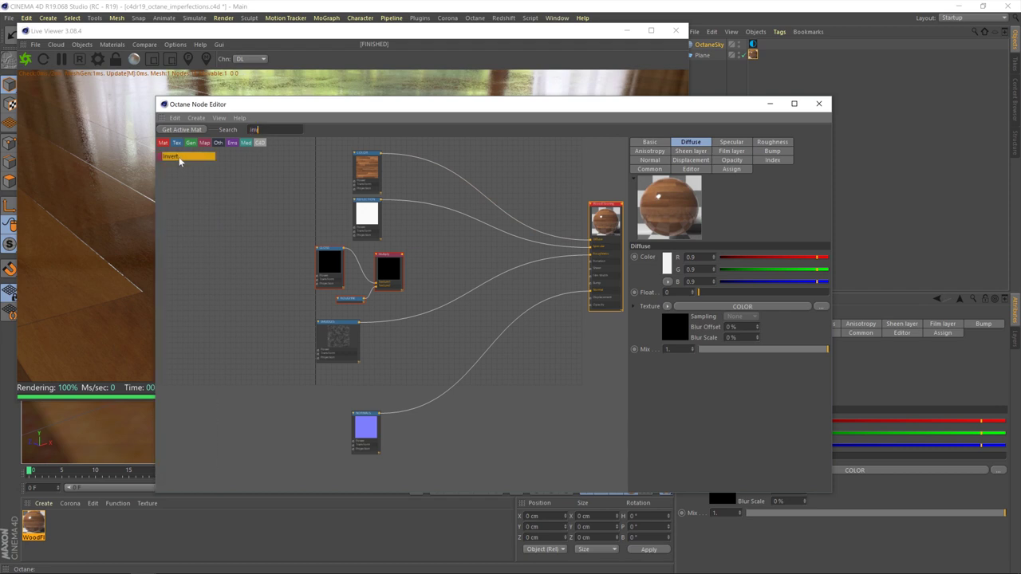
{"action": "left_click_drag", "start_coordinate": [180, 161], "coordinate": [463, 264]}
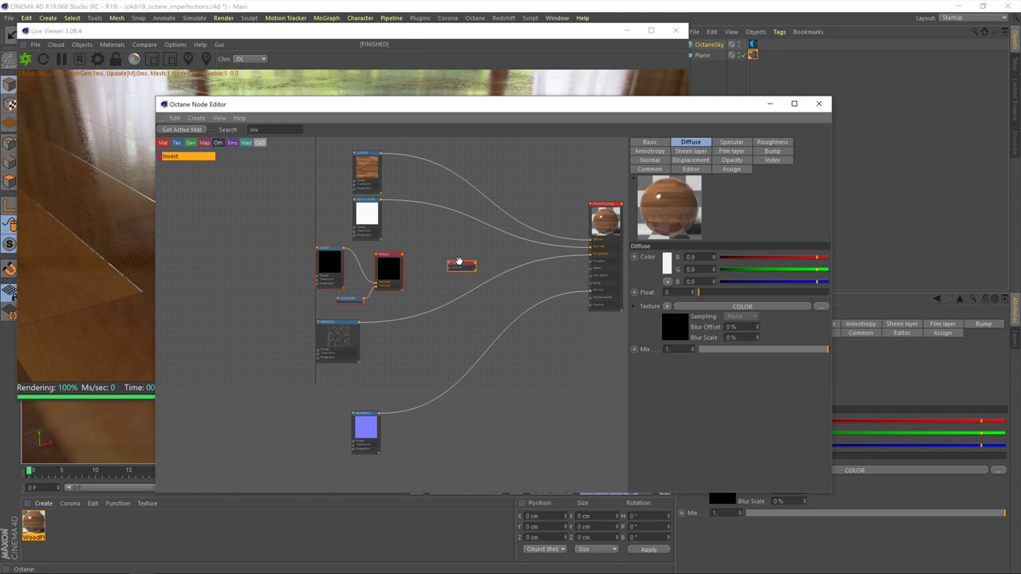
{"action": "left_click_drag", "start_coordinate": [183, 157], "coordinate": [463, 318]}
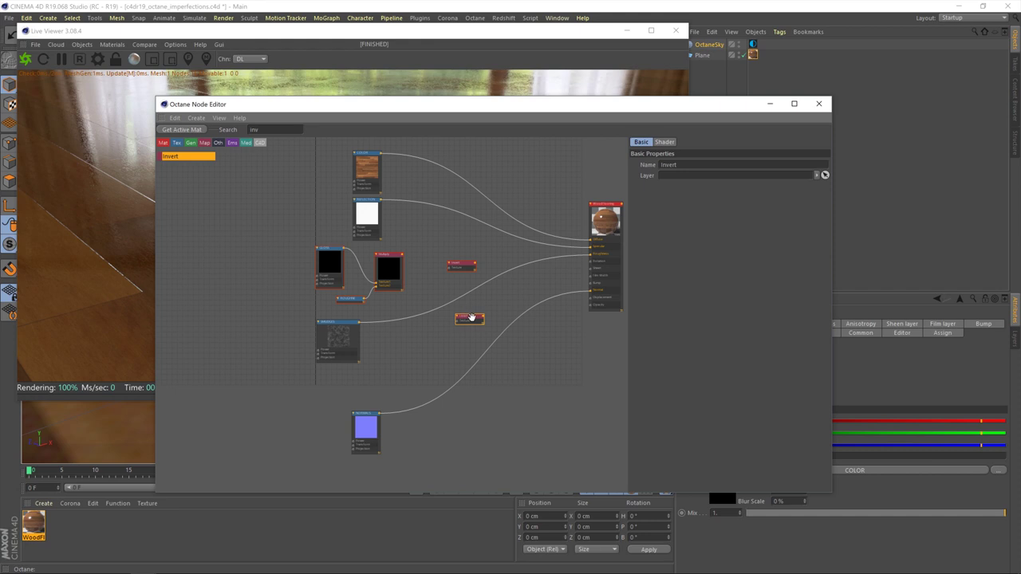
Align the lower Invert node under the upper one and add a third Invert node close to the material
{"action": "left_click_drag", "start_coordinate": [466, 315], "coordinate": [458, 307]}
{"action": "left_click_drag", "start_coordinate": [208, 165], "coordinate": [554, 279]}
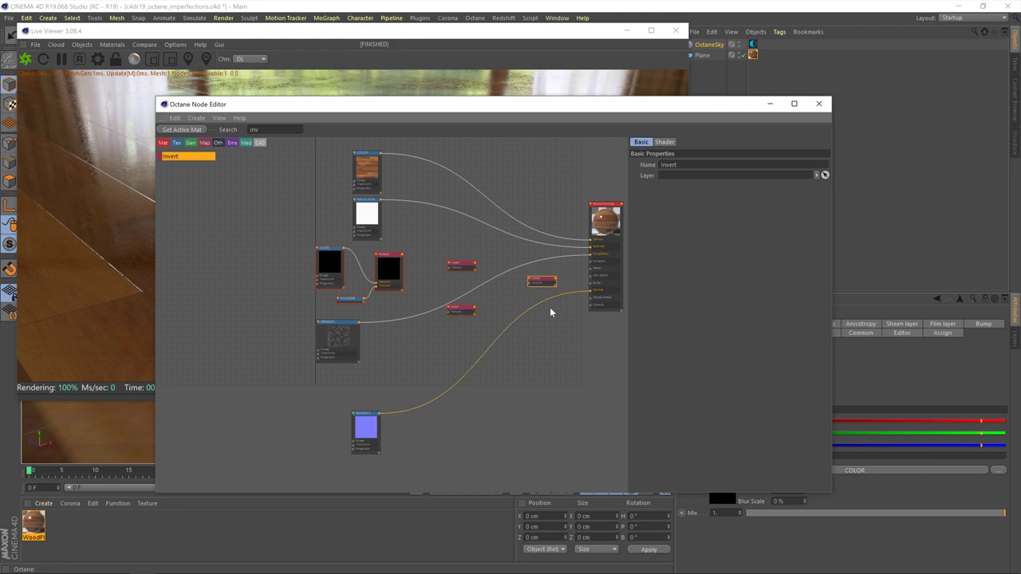
{"action": "scroll", "coordinate": [551, 311], "scroll_direction": "up", "scroll_amount": 5}
{"action": "middle_click_drag", "start_coordinate": [513, 308], "coordinate": [590, 431]}
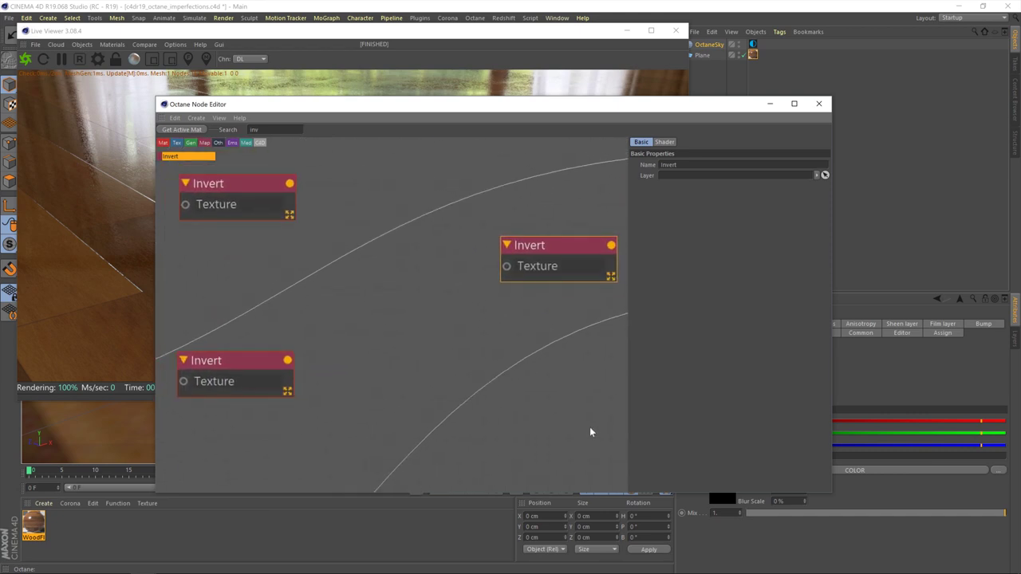
{"action": "scroll", "coordinate": [495, 339], "scroll_direction": "down", "scroll_amount": 2}
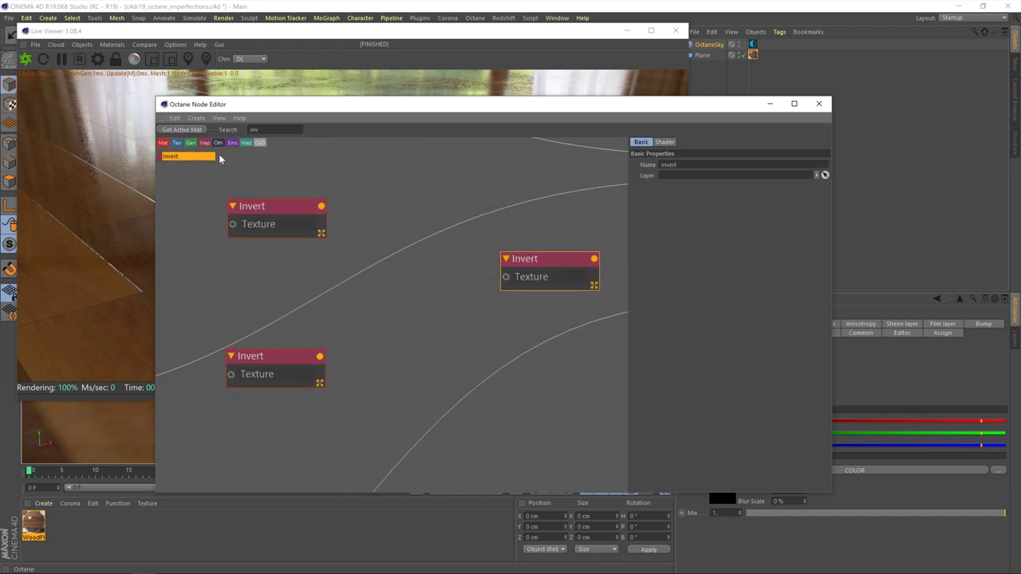
Find the Multiply node, add one between the two stacked Invert nodes and the third, and shift the third Invert slightly away
{"action": "key", "text": "BackSpace"}
{"action": "key", "text": "BackSpace"}
{"action": "key", "text": "BackSpace"}
{"action": "type", "text": "mu"}
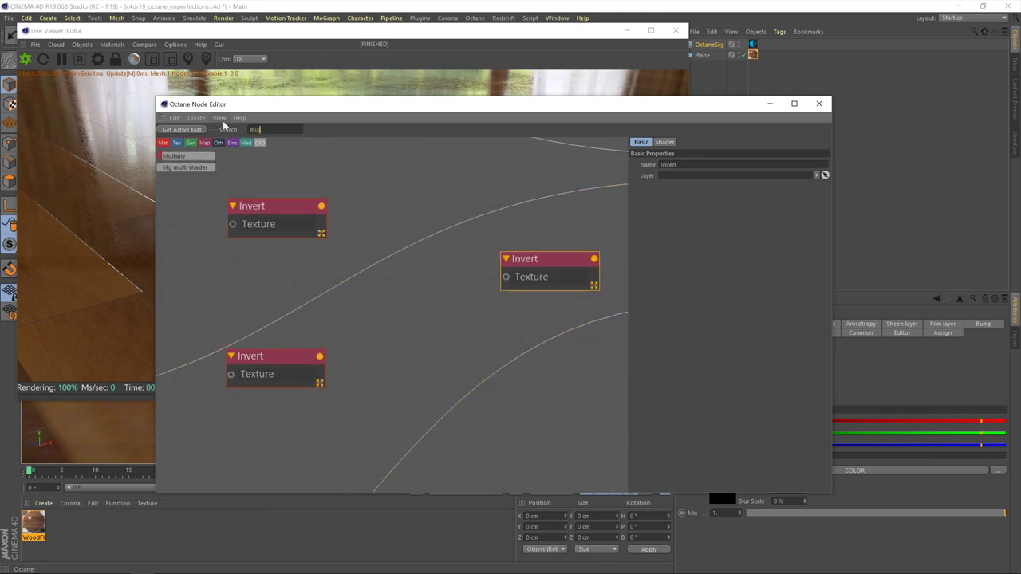
{"action": "type", "text": "lti"}
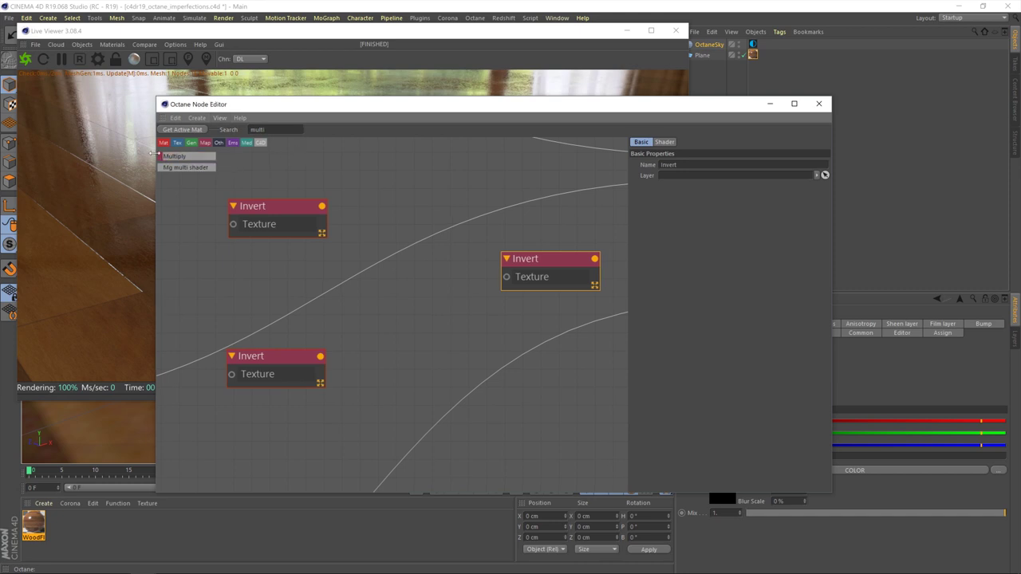
{"action": "left_click_drag", "start_coordinate": [165, 157], "coordinate": [409, 223]}
{"action": "left_click", "coordinate": [408, 223]}
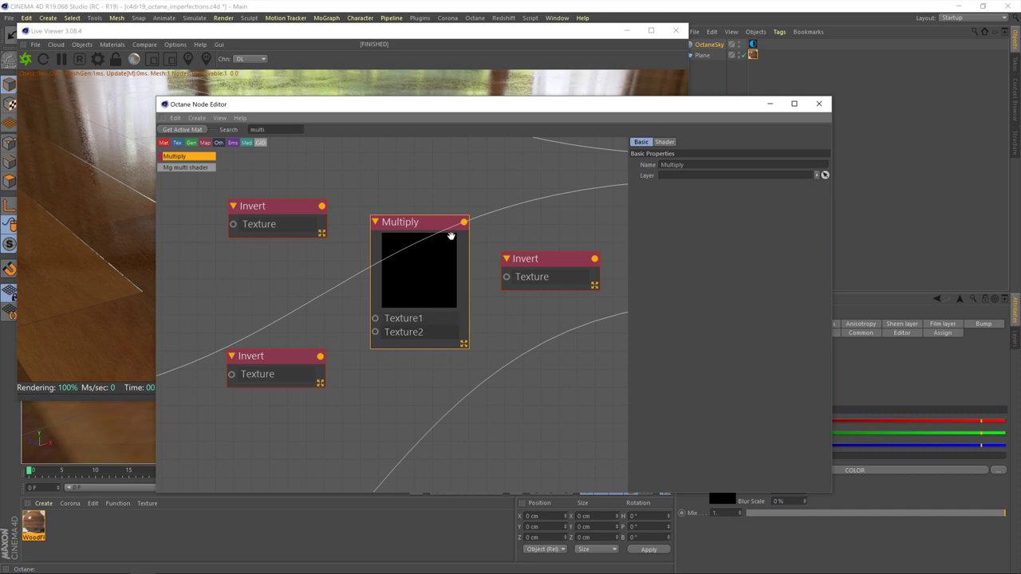
{"action": "left_click_drag", "start_coordinate": [547, 262], "coordinate": [558, 265]}
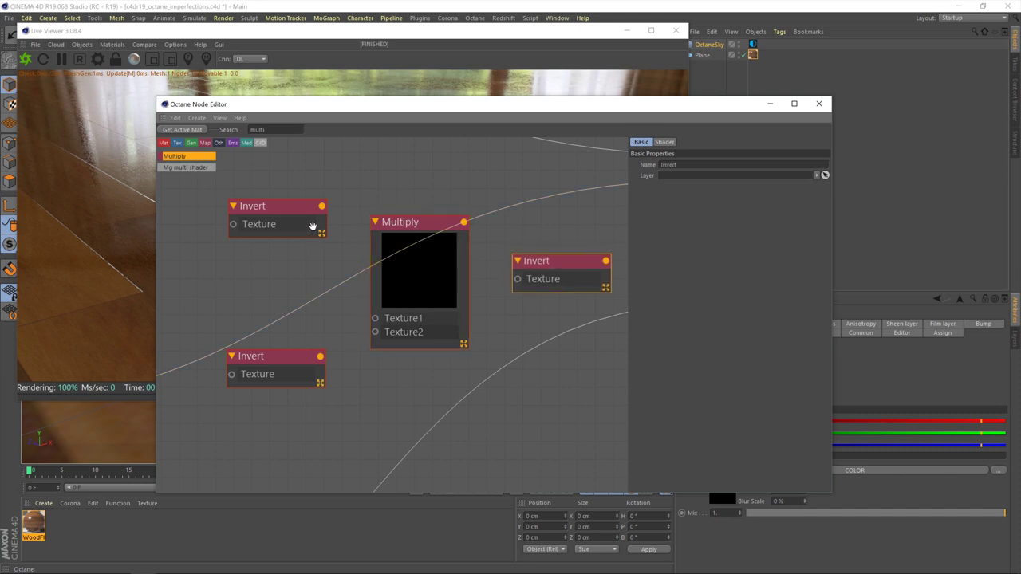
Connect the two stacked Invert nodes to the new Multiply's Texture1 and Texture2, and its output to the third Invert
{"action": "left_click_drag", "start_coordinate": [321, 206], "coordinate": [373, 320]}
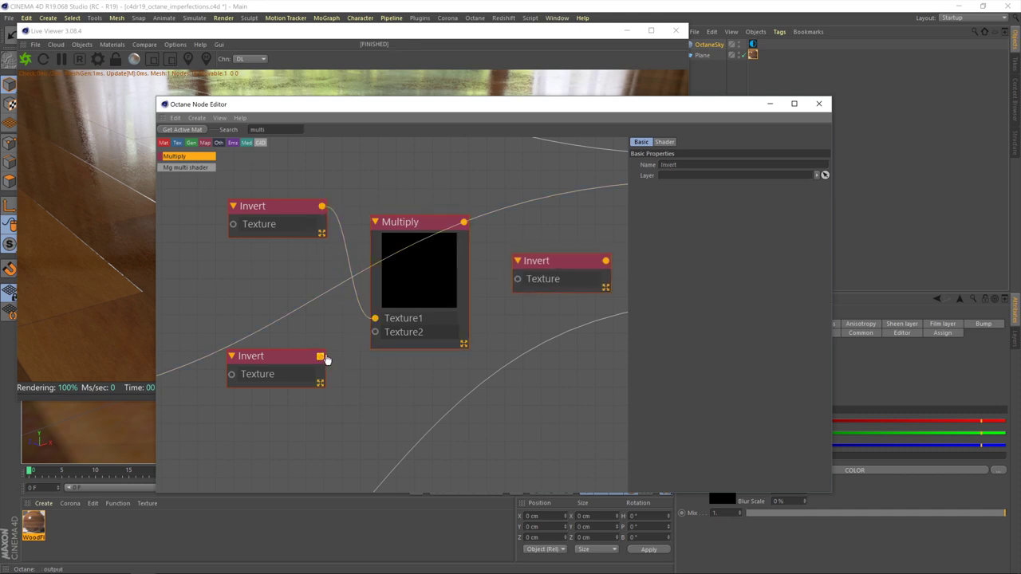
{"action": "left_click_drag", "start_coordinate": [320, 356], "coordinate": [375, 332]}
{"action": "left_click_drag", "start_coordinate": [464, 223], "coordinate": [516, 279]}
{"action": "scroll", "coordinate": [511, 283], "scroll_direction": "down", "scroll_amount": 5}
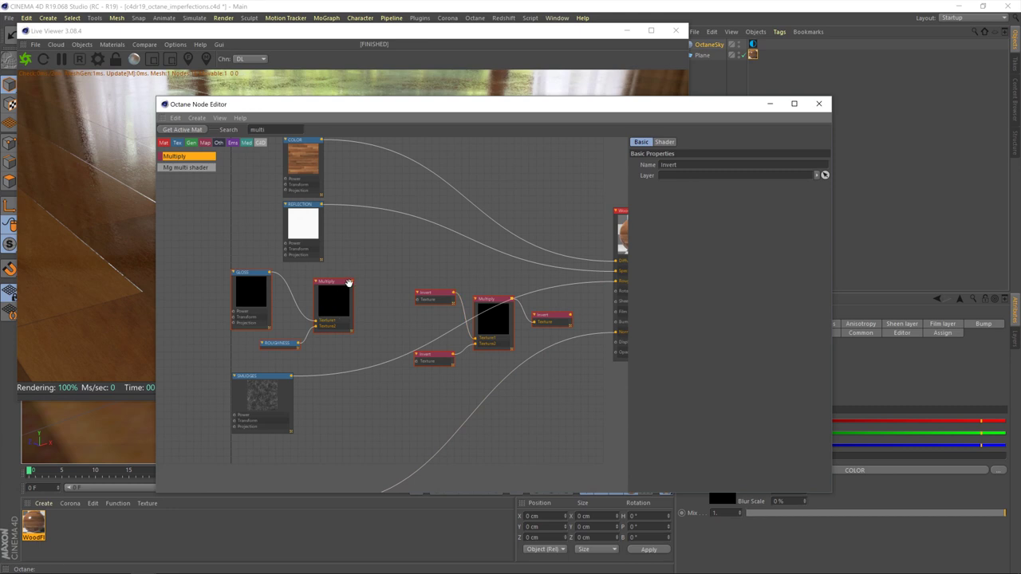
Connect the gloss Multiply and SMUDGES to the stacked Inverts and the third Invert to Roughness, and uncover the live render
{"action": "left_click_drag", "start_coordinate": [351, 285], "coordinate": [418, 299]}
{"action": "mouse_move", "coordinate": [291, 380]}
{"action": "left_mouse_down"}
{"action": "mouse_move", "coordinate": [344, 398]}
{"action": "mouse_move", "coordinate": [417, 362]}
{"action": "left_mouse_up"}
{"action": "left_click_drag", "start_coordinate": [572, 316], "coordinate": [622, 292]}
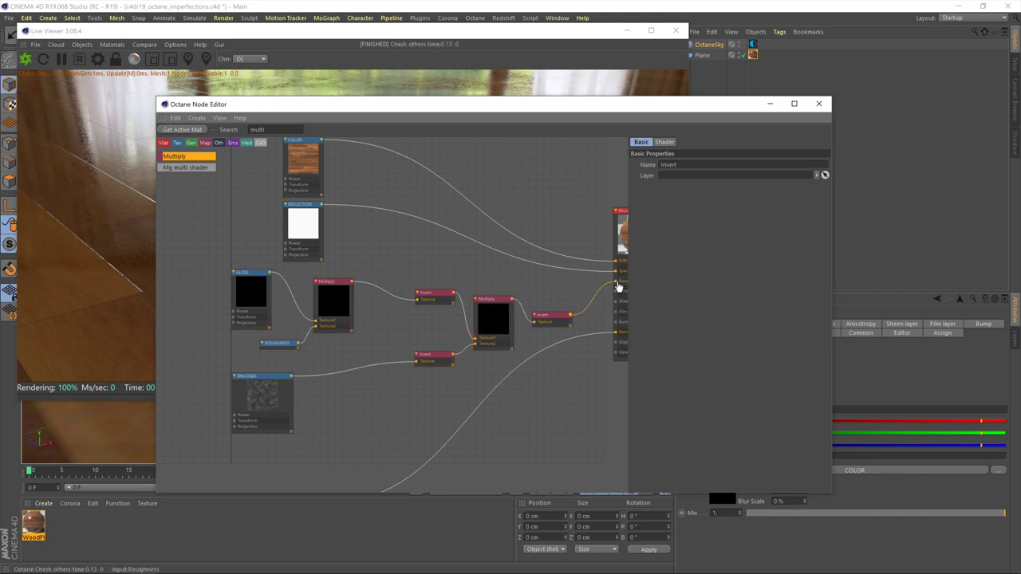
{"action": "left_click_drag", "start_coordinate": [453, 109], "coordinate": [596, 275]}
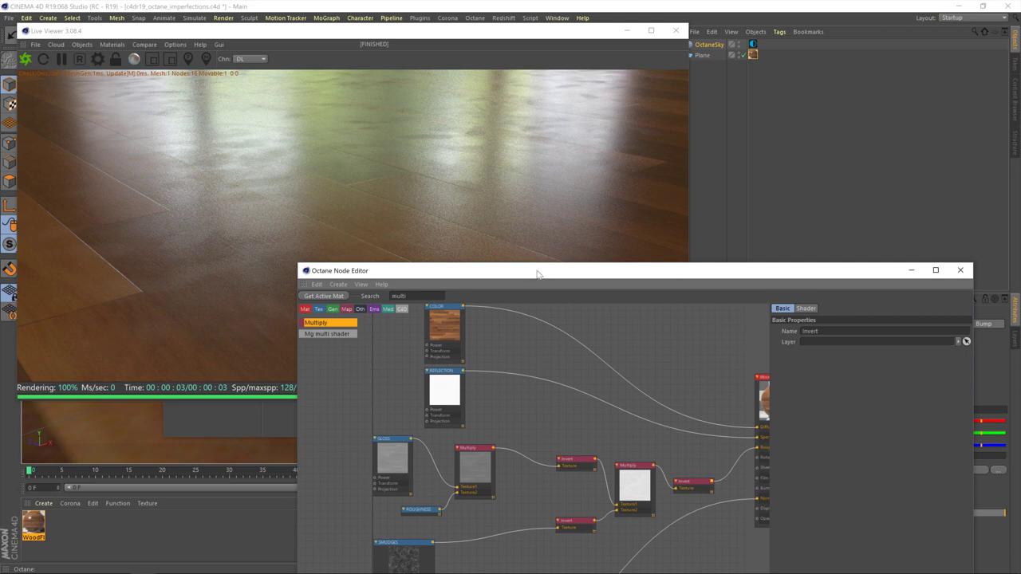
Insert a Multiply node into the connection between the SMUDGES texture and the lower Invert node
{"action": "left_click_drag", "start_coordinate": [550, 275], "coordinate": [543, 105]}
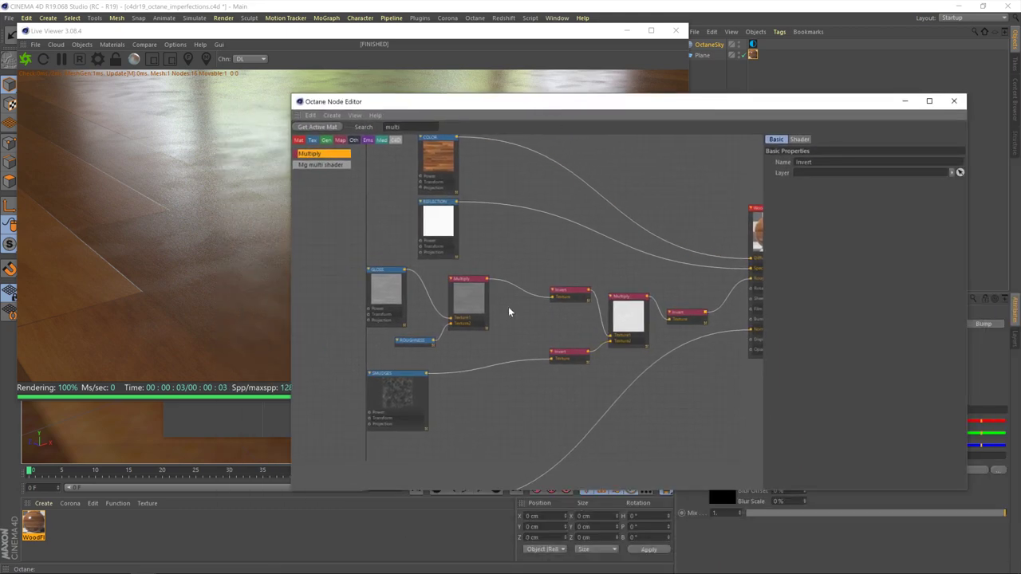
{"action": "middle_click_drag", "start_coordinate": [508, 306], "coordinate": [617, 274]}
{"action": "scroll", "coordinate": [672, 297], "scroll_direction": "up", "scroll_amount": 3}
{"action": "scroll", "coordinate": [670, 300], "scroll_direction": "down", "scroll_amount": 1}
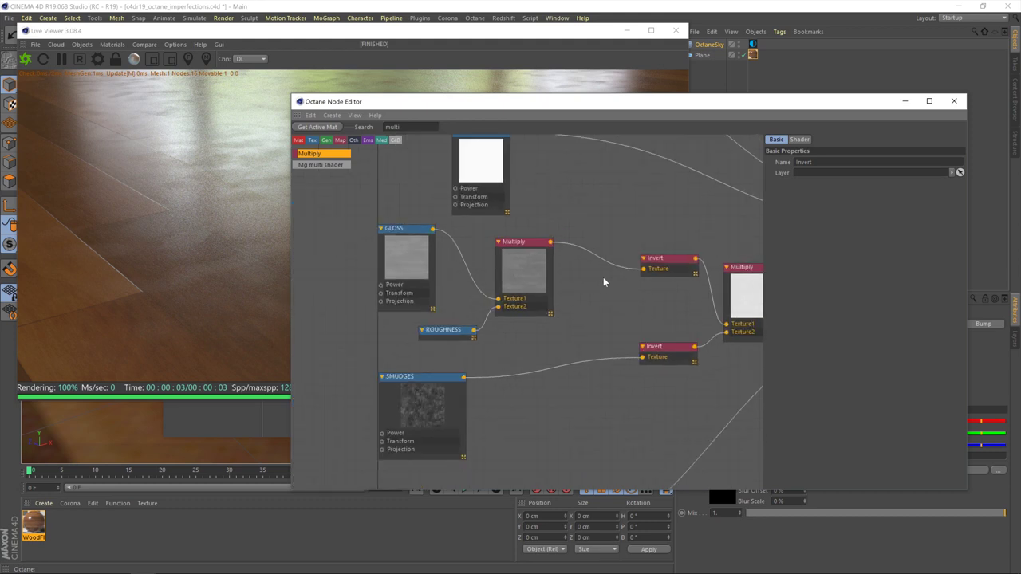
{"action": "mouse_move", "coordinate": [420, 383]}
{"action": "left_mouse_down"}
{"action": "mouse_move", "coordinate": [409, 390]}
{"action": "mouse_move", "coordinate": [426, 389]}
{"action": "left_mouse_up"}
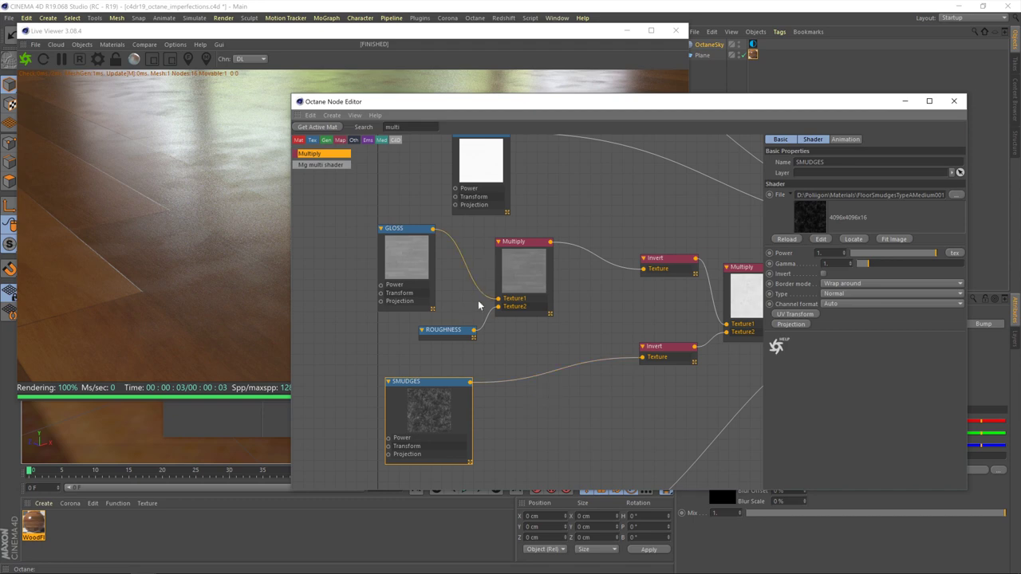
{"action": "mouse_move", "coordinate": [305, 156]}
{"action": "left_mouse_down"}
{"action": "mouse_move", "coordinate": [587, 393]}
{"action": "mouse_move", "coordinate": [557, 372]}
{"action": "mouse_move", "coordinate": [577, 354]}
{"action": "mouse_move", "coordinate": [566, 352]}
{"action": "left_mouse_up"}
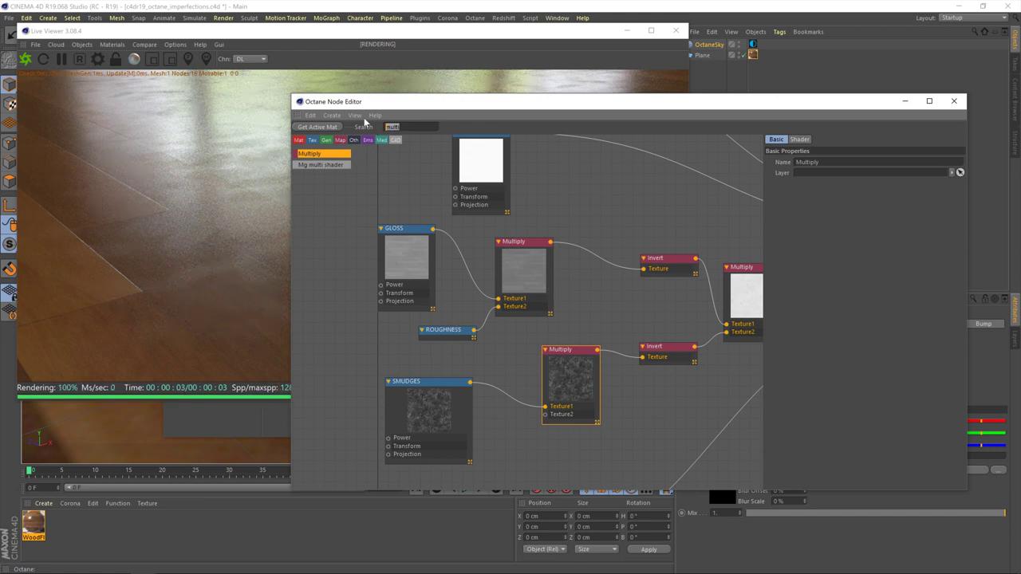
Add a Float node to Texture2 of the smudge Multiply and rename it "SMUDGES Adjust"
{"action": "type", "text": "float"}
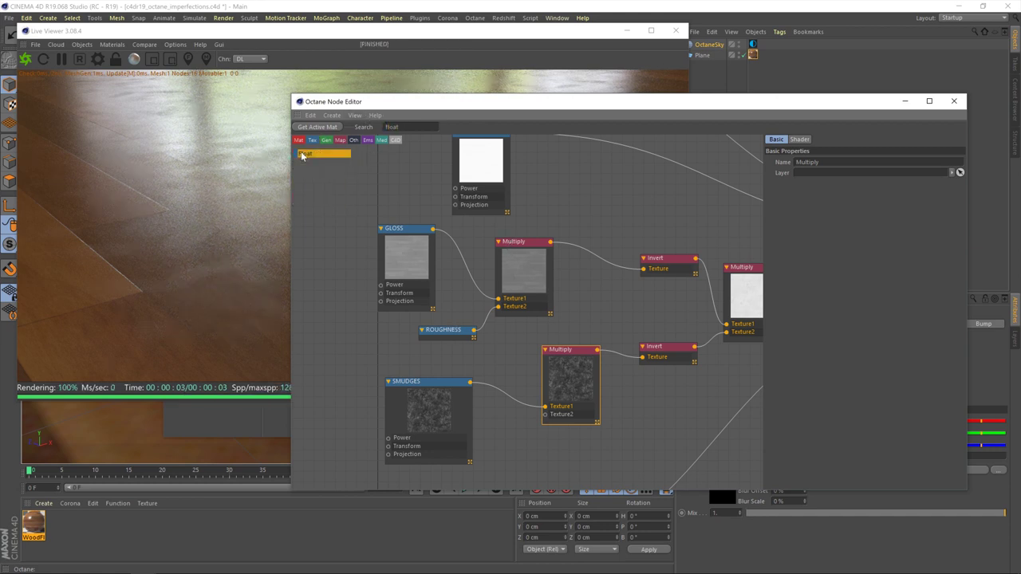
{"action": "mouse_move", "coordinate": [306, 154]}
{"action": "left_mouse_down"}
{"action": "mouse_move", "coordinate": [524, 494]}
{"action": "mouse_move", "coordinate": [516, 448]}
{"action": "mouse_move", "coordinate": [550, 423]}
{"action": "mouse_move", "coordinate": [546, 415]}
{"action": "left_mouse_up"}
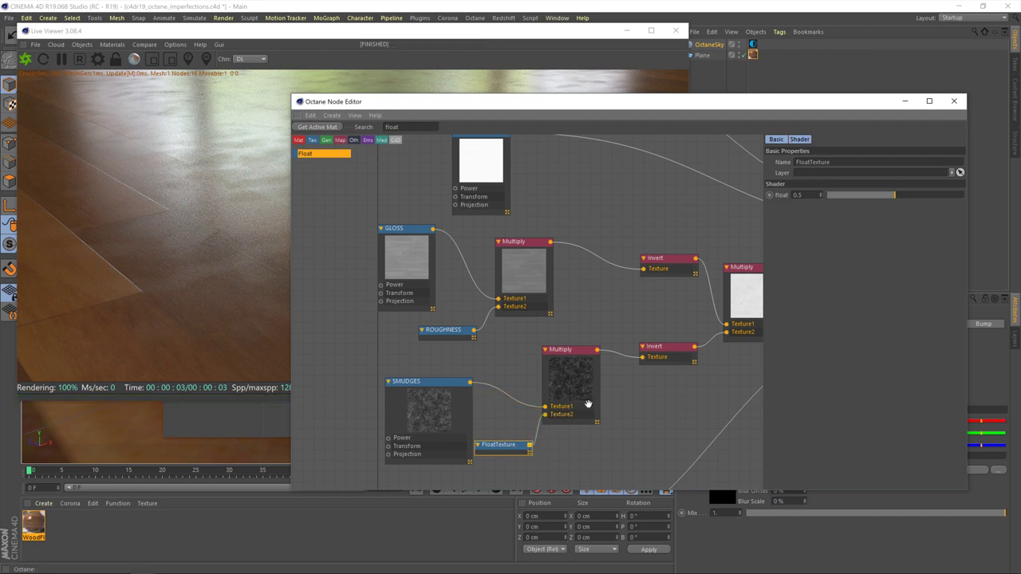
{"action": "double_click", "coordinate": [814, 162]}
{"action": "type", "text": "SMUDGES Adjust"}
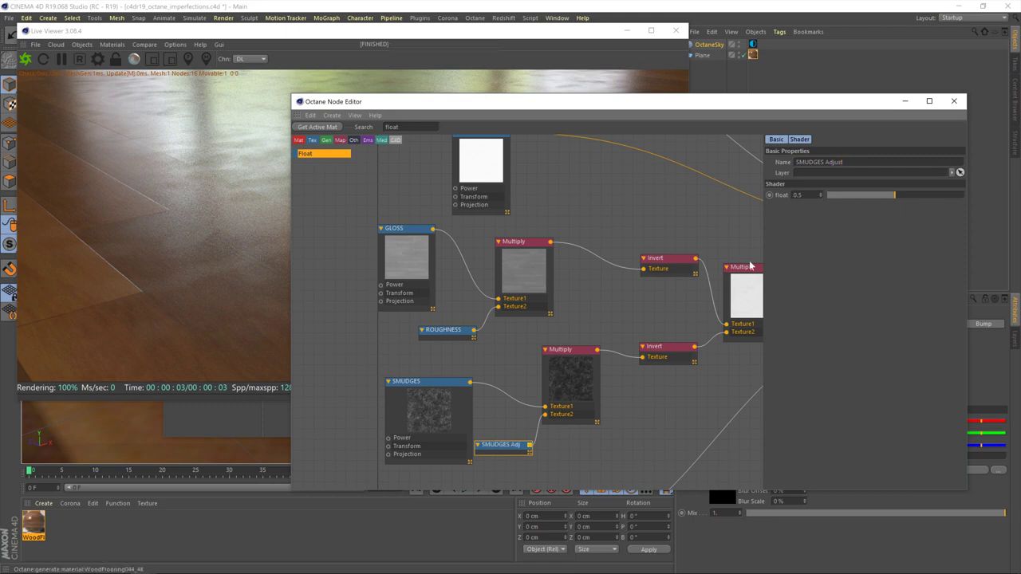
{"action": "key", "text": "Return"}
Try the SMUDGES Adjust float at 1 and at 0 with the live render uncovered
{"action": "type", "text": "1"}
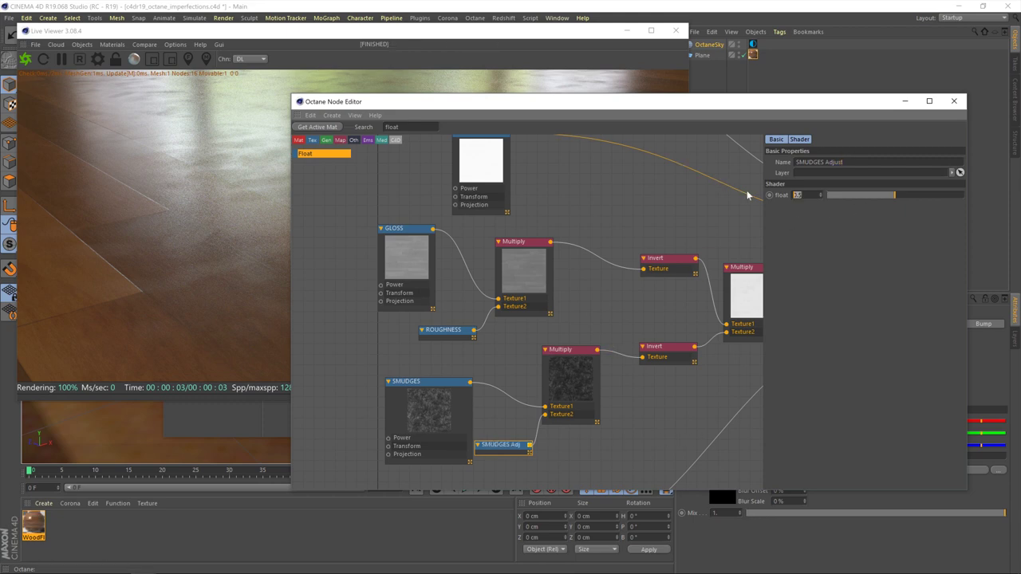
{"action": "key", "text": "Return"}
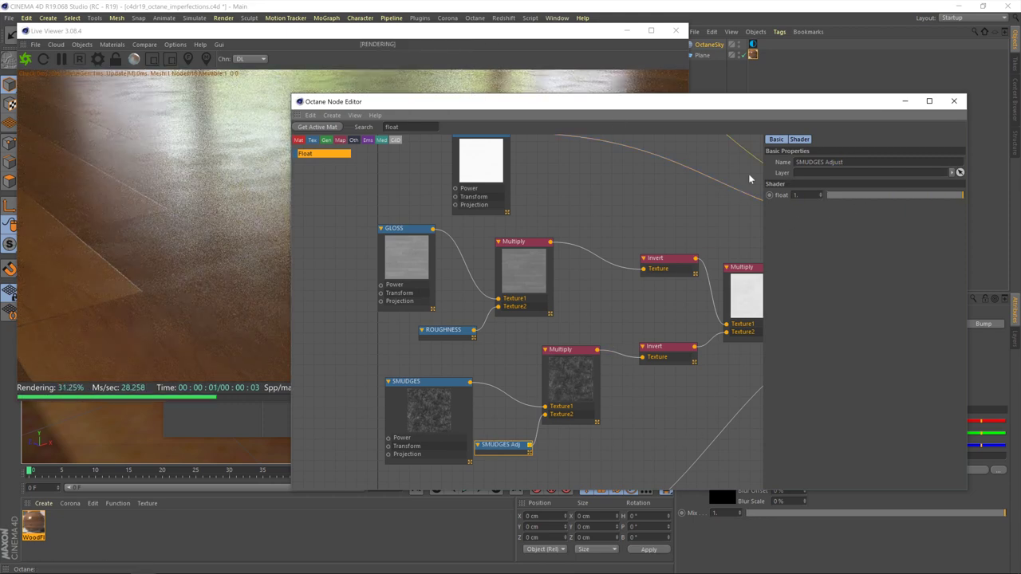
{"action": "left_click_drag", "start_coordinate": [476, 109], "coordinate": [407, 251]}
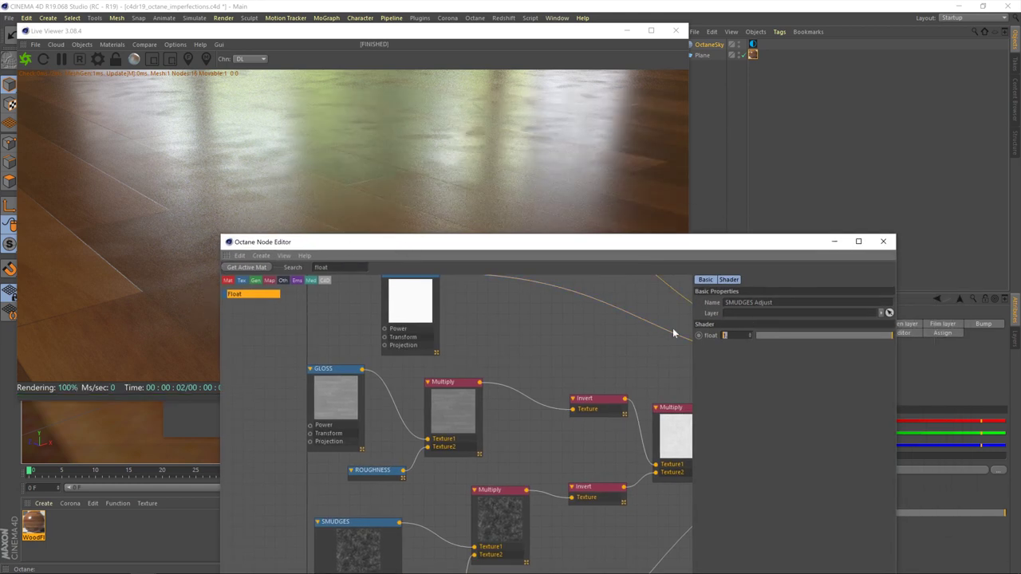
{"action": "type", "text": "0"}
{"action": "key", "text": "Return"}
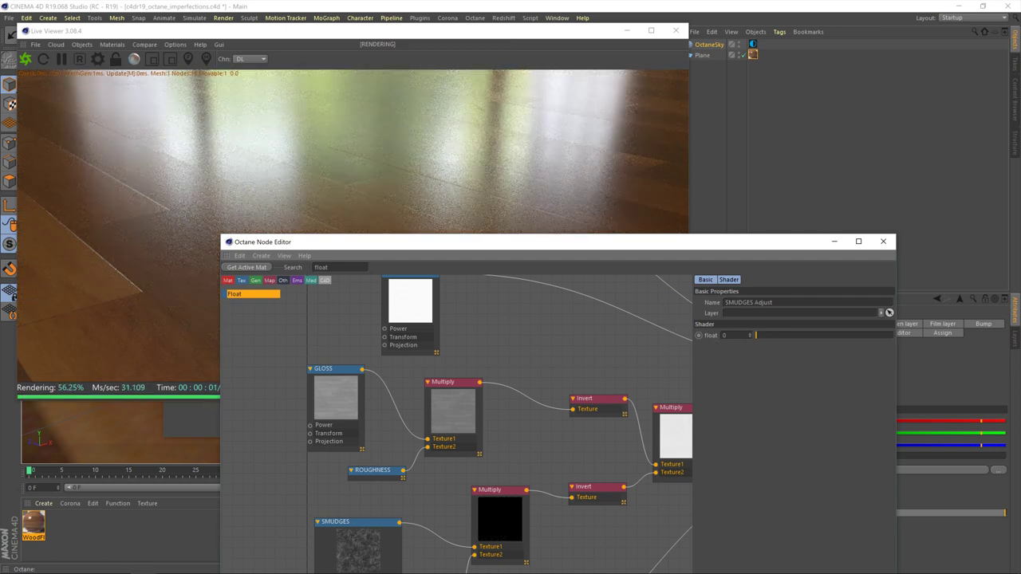
Set the SMUDGES Adjust float to 0.6 and move the node editor so the smudge nodes are fully accessible
{"action": "type", "text": "0.6"}
{"action": "key", "text": "Return"}
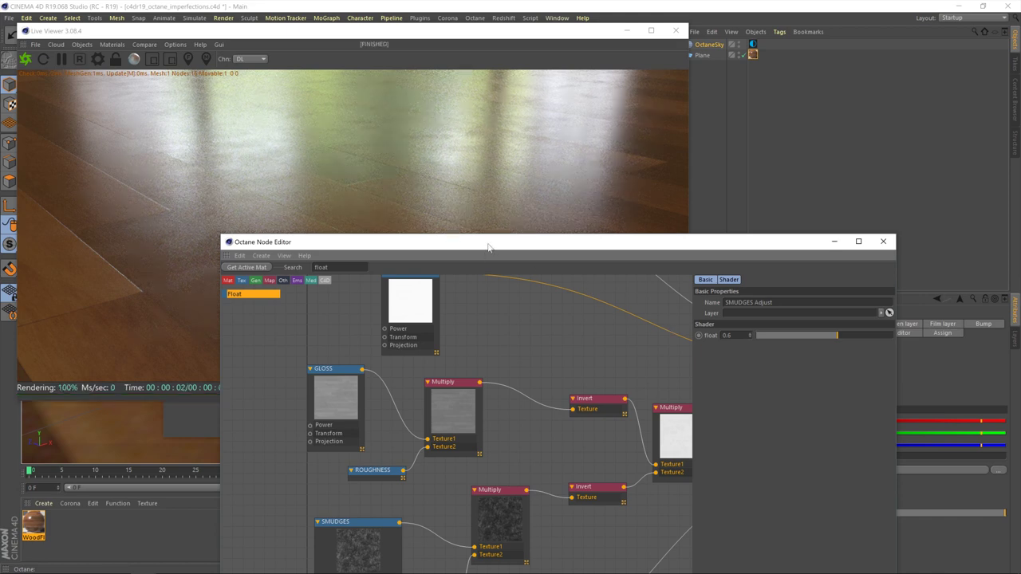
{"action": "mouse_move", "coordinate": [490, 245]}
{"action": "left_mouse_down"}
{"action": "mouse_move", "coordinate": [622, 78]}
{"action": "mouse_move", "coordinate": [513, 53]}
{"action": "mouse_move", "coordinate": [522, 58]}
{"action": "left_mouse_up"}
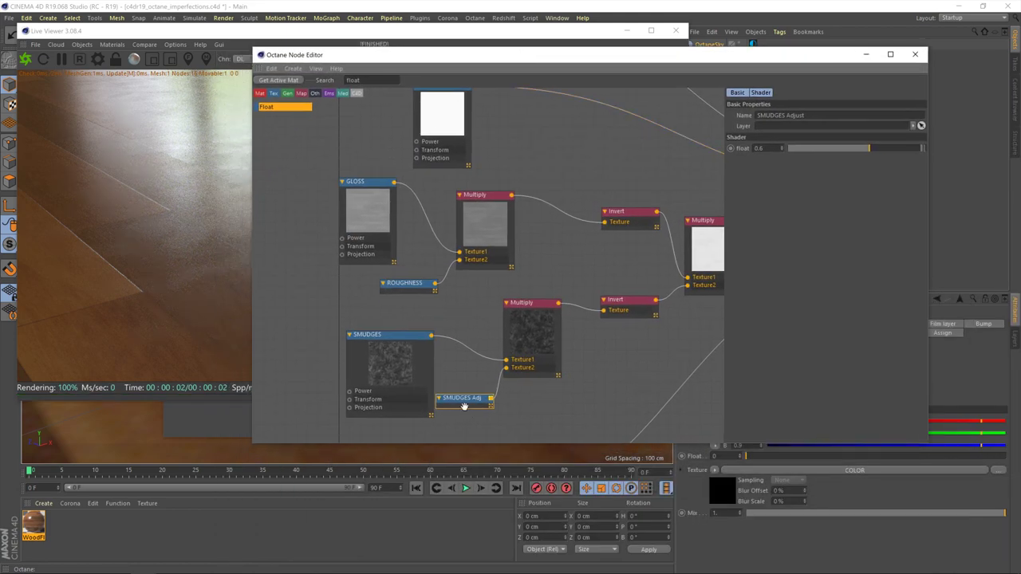
Add a UV Transform node to the SMUDGES texture, place it beside the texture, and show its shader settings
{"action": "left_click", "coordinate": [397, 344]}
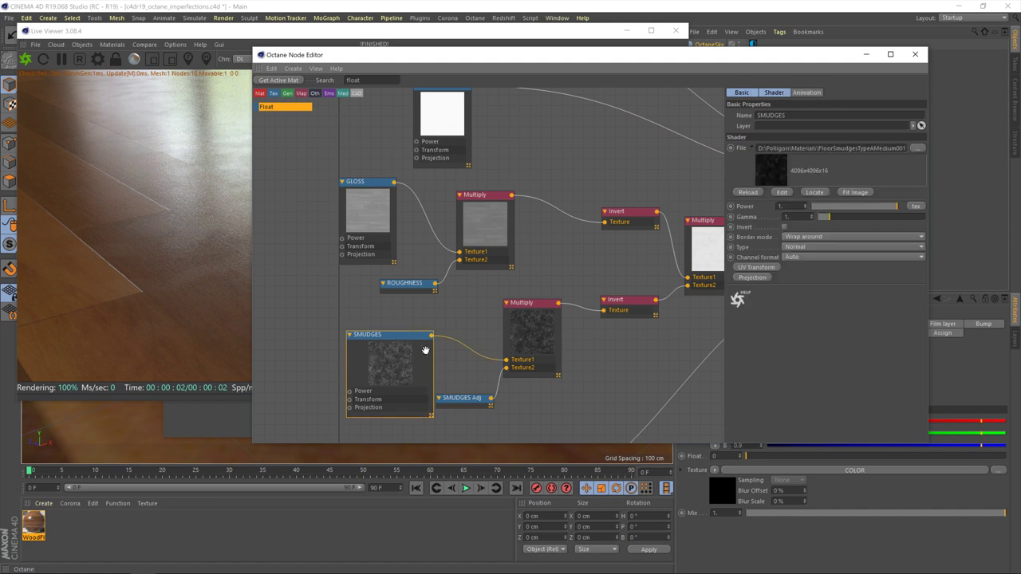
{"action": "left_click", "coordinate": [775, 270]}
{"action": "left_click_drag", "start_coordinate": [493, 312], "coordinate": [279, 413]}
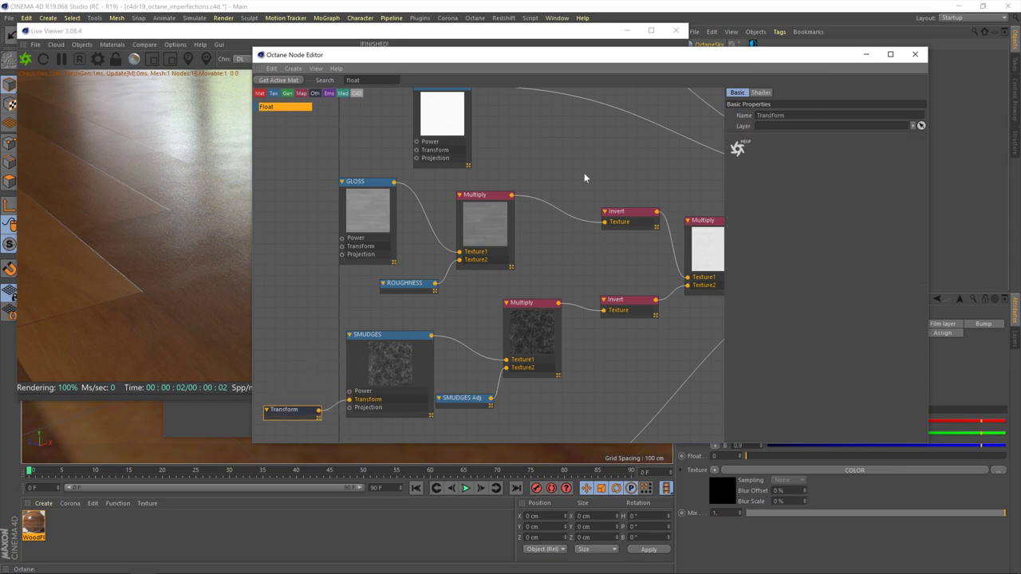
{"action": "left_click", "coordinate": [762, 93]}
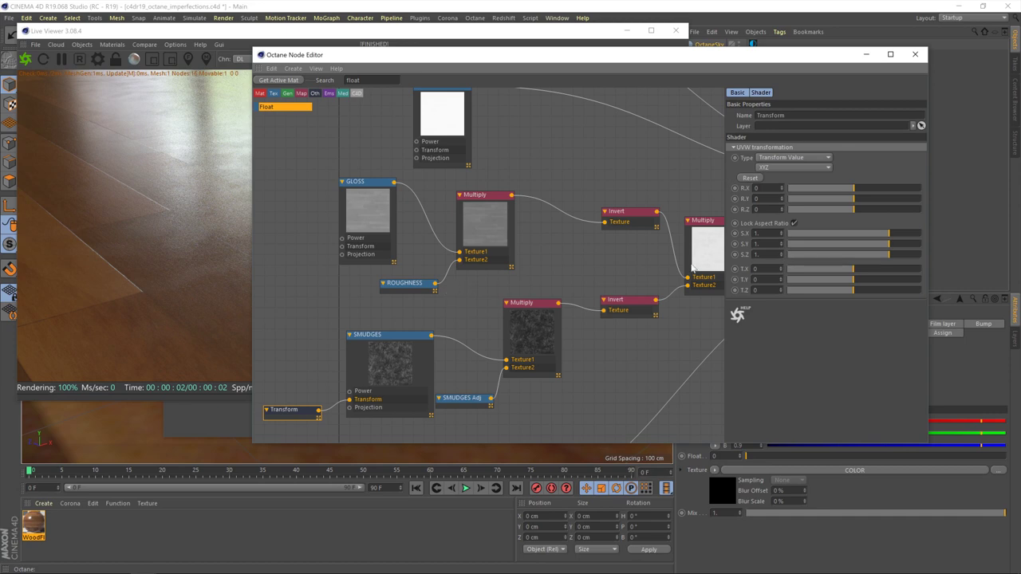
Uncover the live render and try a uniform scale of 3 on the SMUDGES Transform node
{"action": "left_click_drag", "start_coordinate": [677, 64], "coordinate": [548, 278]}
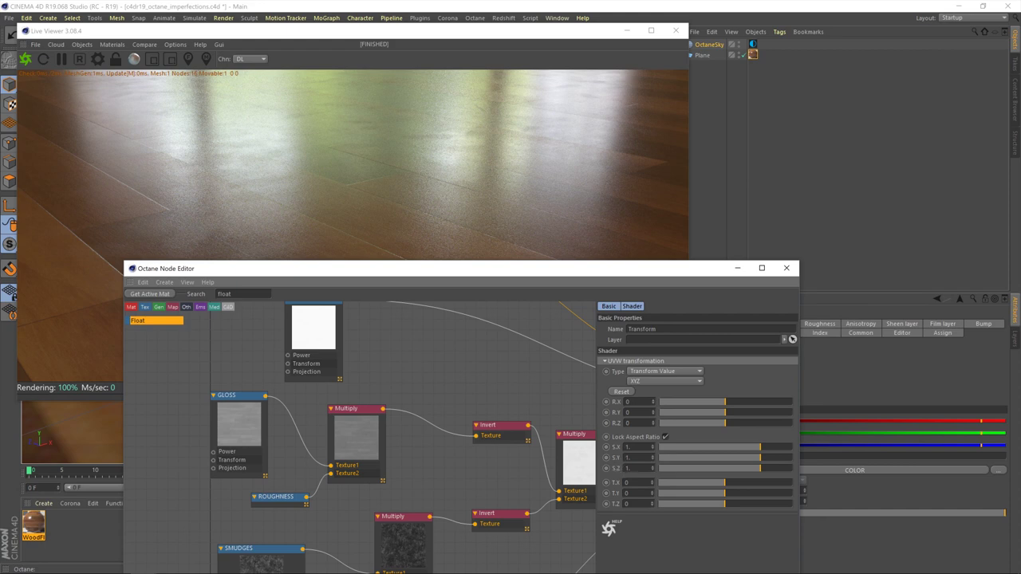
{"action": "left_click", "coordinate": [632, 447]}
{"action": "type", "text": "3"}
{"action": "key", "text": "Return"}
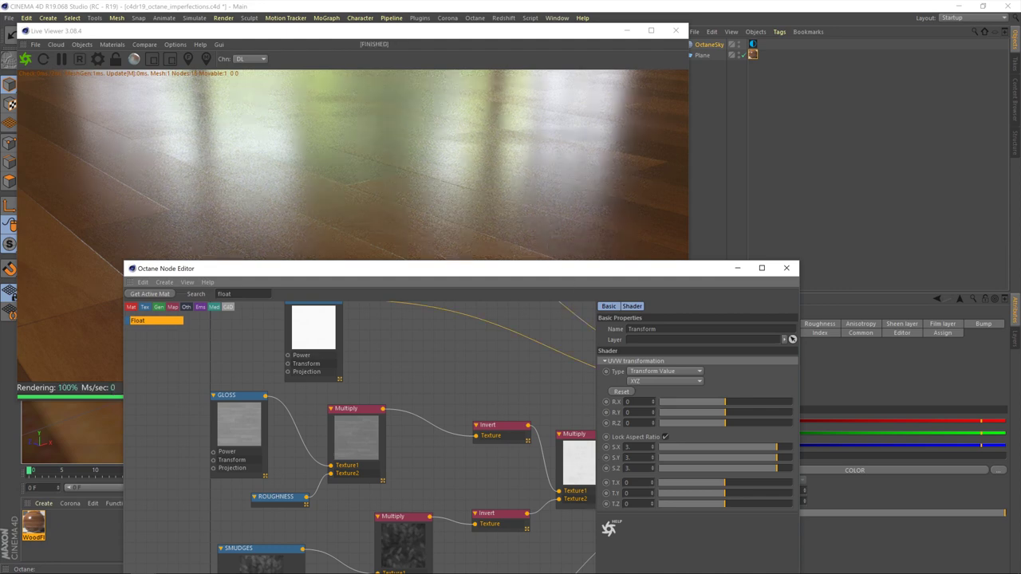
Set the SMUDGES Transform node's uniform scale to 2.5 on all three axes
{"action": "left_click", "coordinate": [628, 447]}
{"action": "type", "text": "2.5"}
{"action": "key", "text": "Return"}
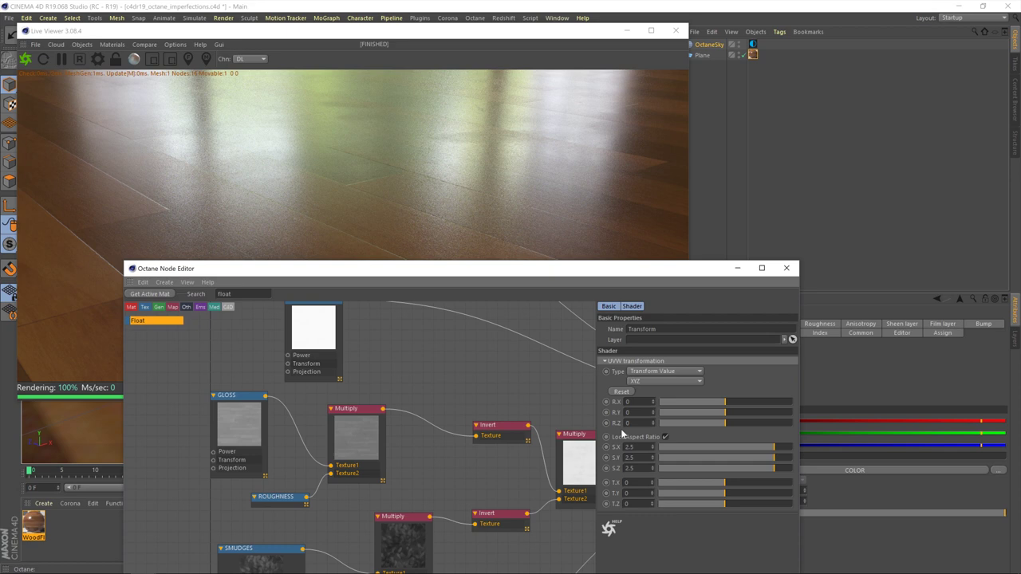
Bring the smudge nodes back into reach, show the SMUDGES Adjust settings, and shift the smudge Multiply slightly towards the Invert
{"action": "mouse_move", "coordinate": [407, 269]}
{"action": "left_mouse_down"}
{"action": "mouse_move", "coordinate": [403, 153]}
{"action": "mouse_move", "coordinate": [468, 80]}
{"action": "left_mouse_up"}
{"action": "left_click", "coordinate": [392, 426]}
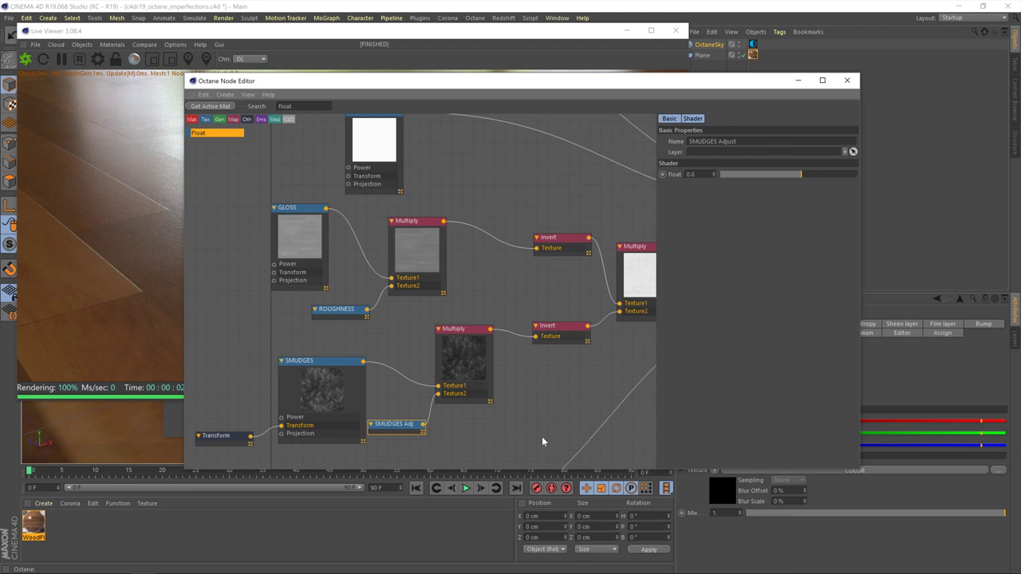
{"action": "left_click_drag", "start_coordinate": [466, 339], "coordinate": [476, 339]}
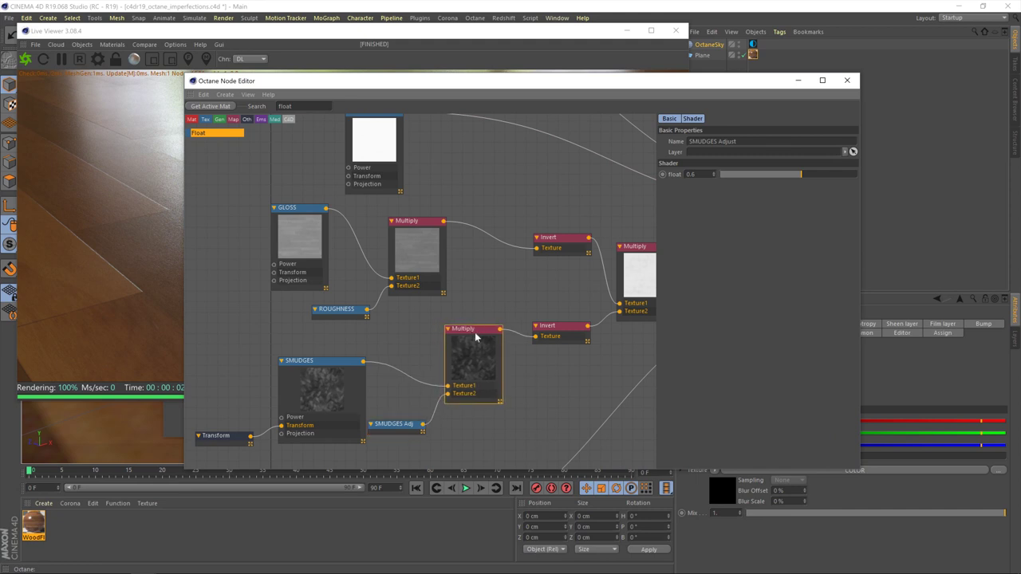
Examine the smudged reflections in the full live render and the complete material node network
{"action": "left_click", "coordinate": [361, 49]}
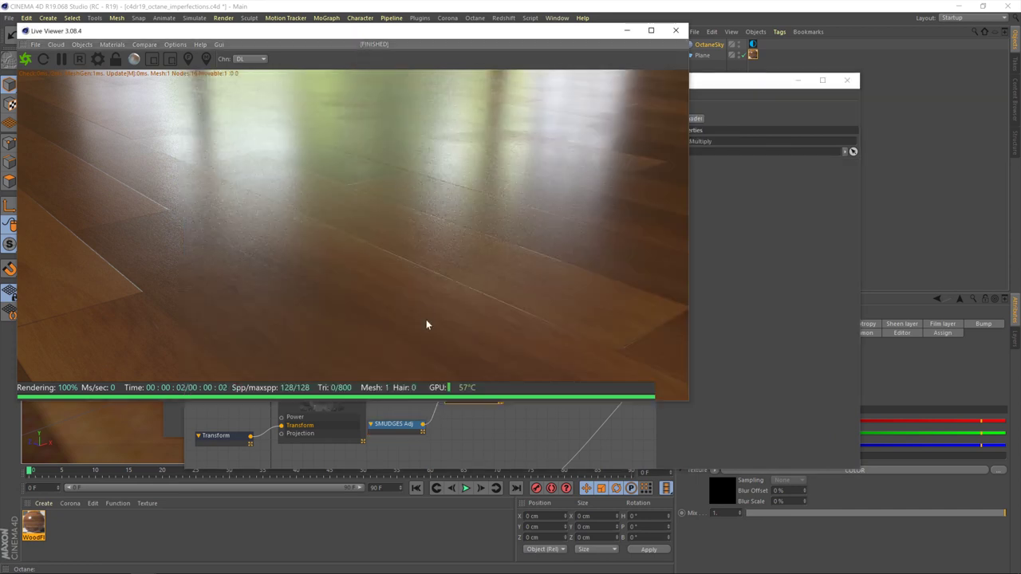
{"action": "left_click", "coordinate": [714, 80]}
{"action": "scroll", "coordinate": [433, 349], "scroll_direction": "down", "scroll_amount": 5}
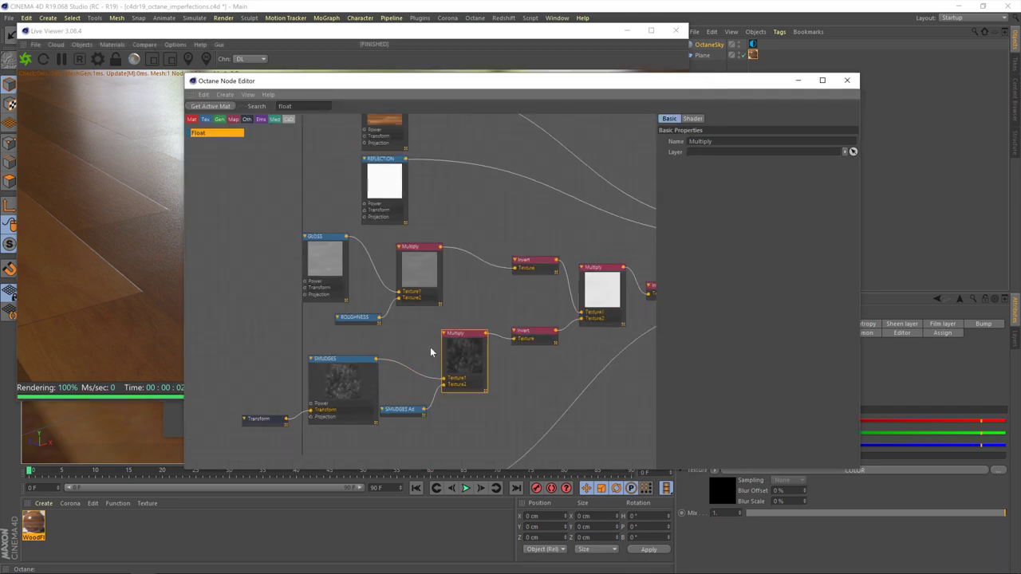
{"action": "scroll", "coordinate": [486, 371], "scroll_direction": "up", "scroll_amount": 5}
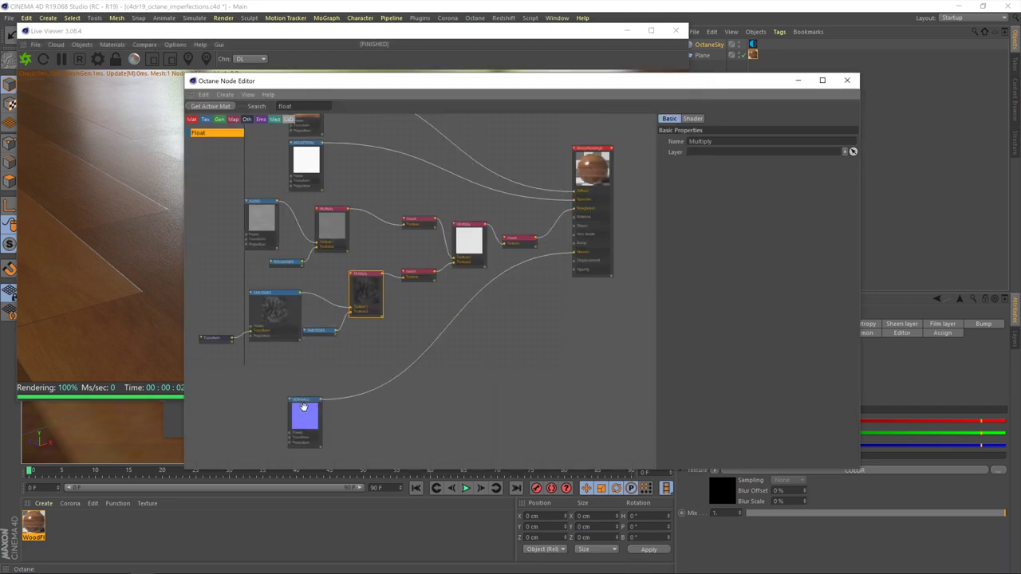
Move the NORMALS node beneath the smudge Multiply and add an image texture node named SCRATCHES below it
{"action": "left_click_drag", "start_coordinate": [302, 400], "coordinate": [363, 333]}
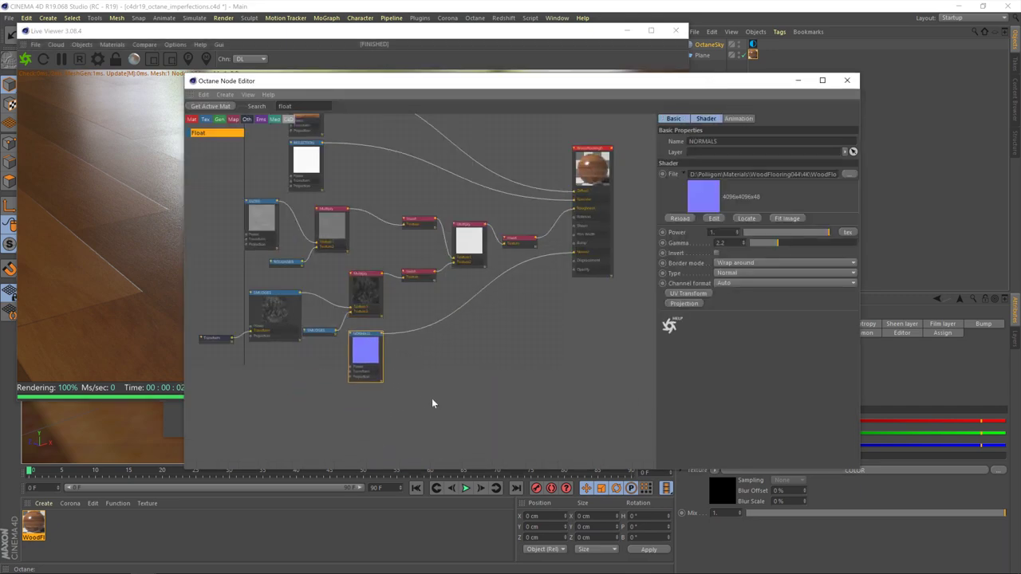
{"action": "middle_click_drag", "start_coordinate": [446, 368], "coordinate": [435, 291]}
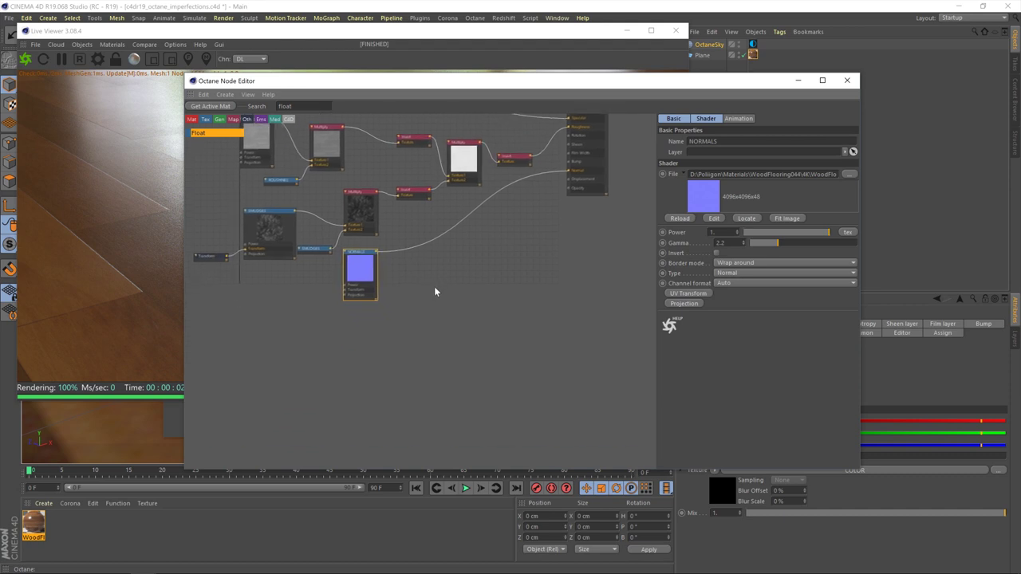
{"action": "right_click", "coordinate": [371, 342]}
{"action": "mouse_move", "coordinate": [395, 361]}
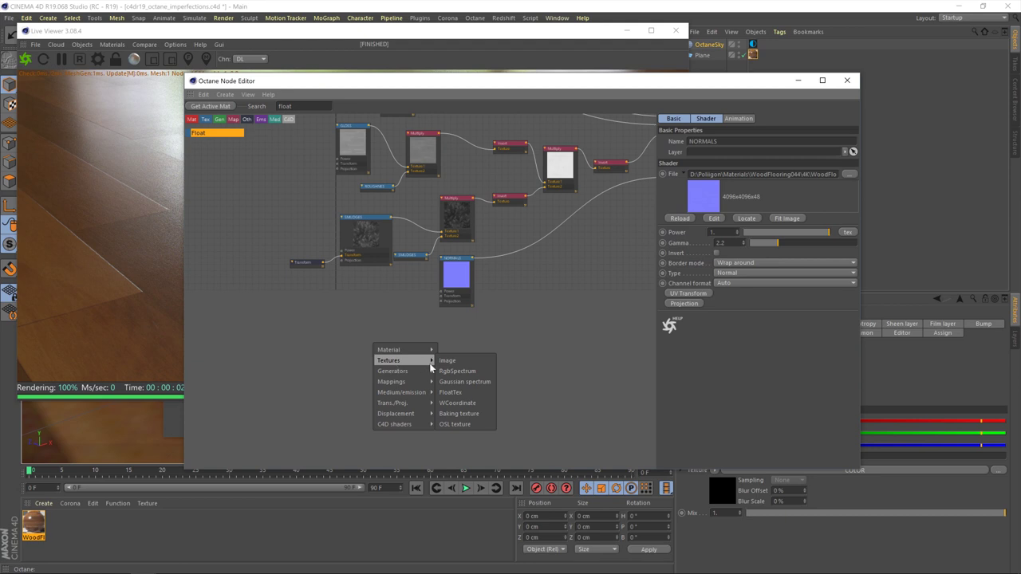
{"action": "left_click", "coordinate": [461, 357]}
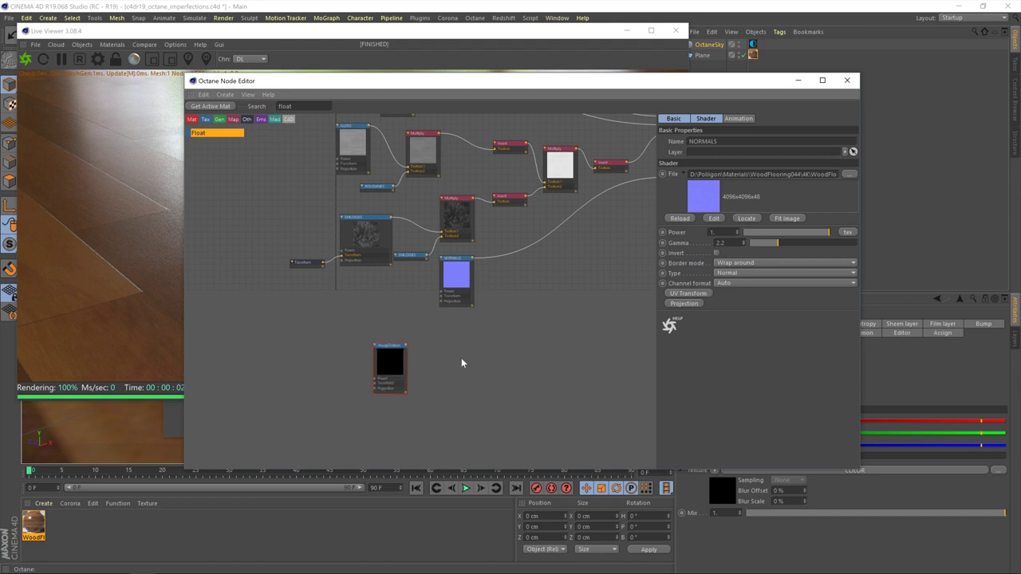
{"action": "double_click", "coordinate": [391, 351]}
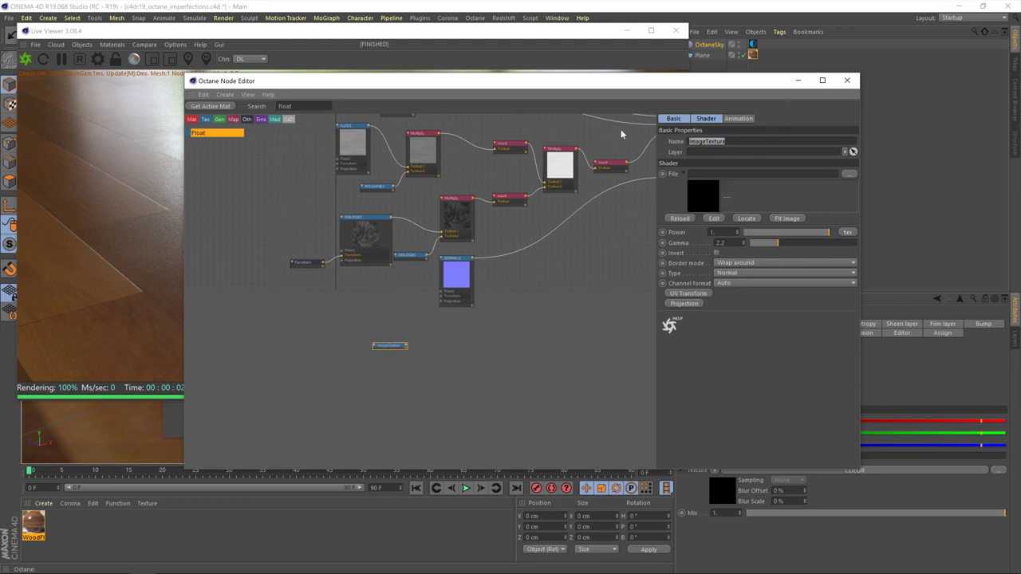
{"action": "type", "text": "SCRATCHES"}
{"action": "left_click", "coordinate": [390, 335]}
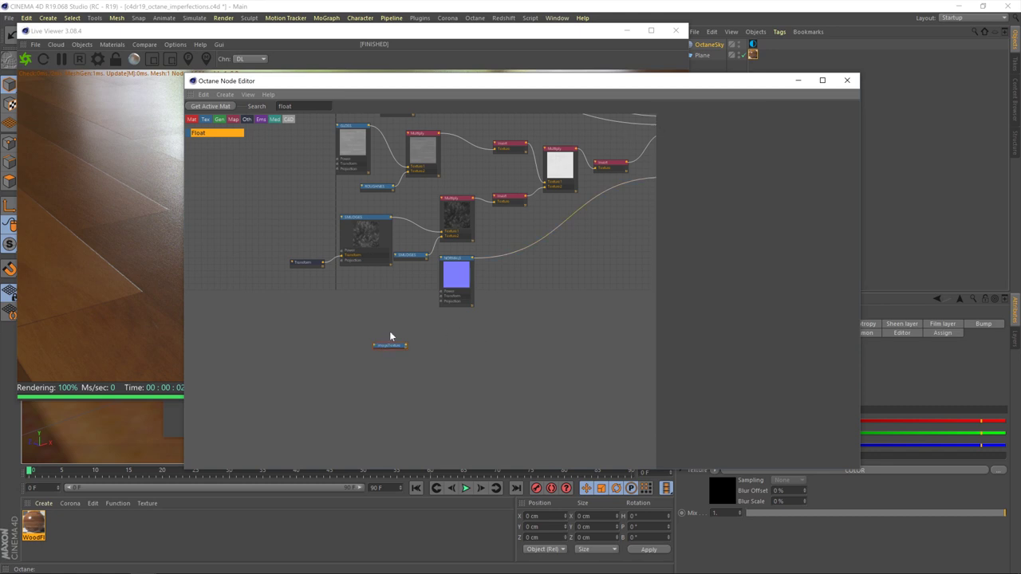
{"action": "left_click", "coordinate": [395, 346]}
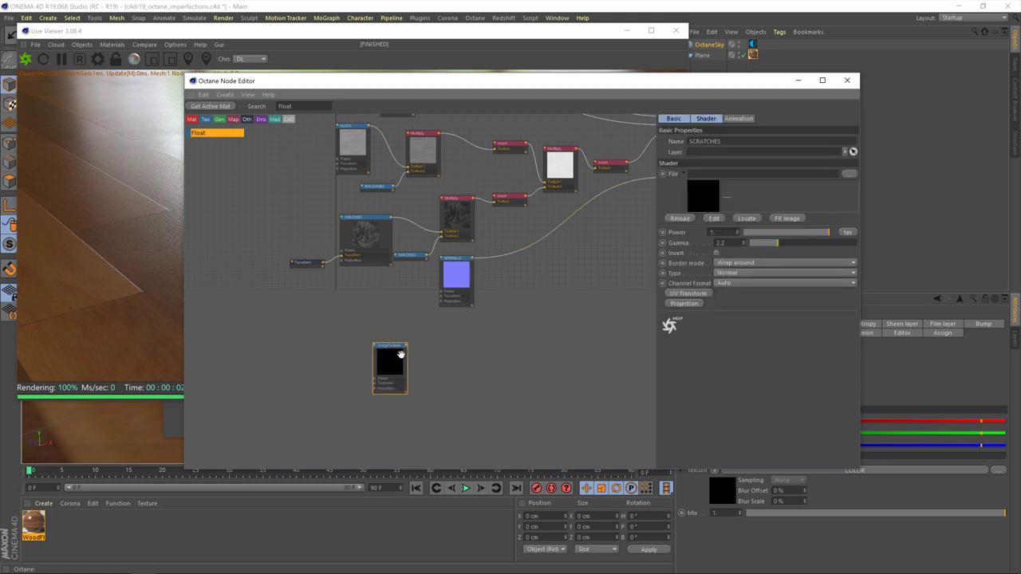
Load GunScratches003_OVERLAY16_4K from the GunScratches003 4K materials folder into the SCRATCHES image texture
{"action": "left_click", "coordinate": [361, 227]}
{"action": "left_click", "coordinate": [403, 380]}
{"action": "left_click", "coordinate": [848, 174]}
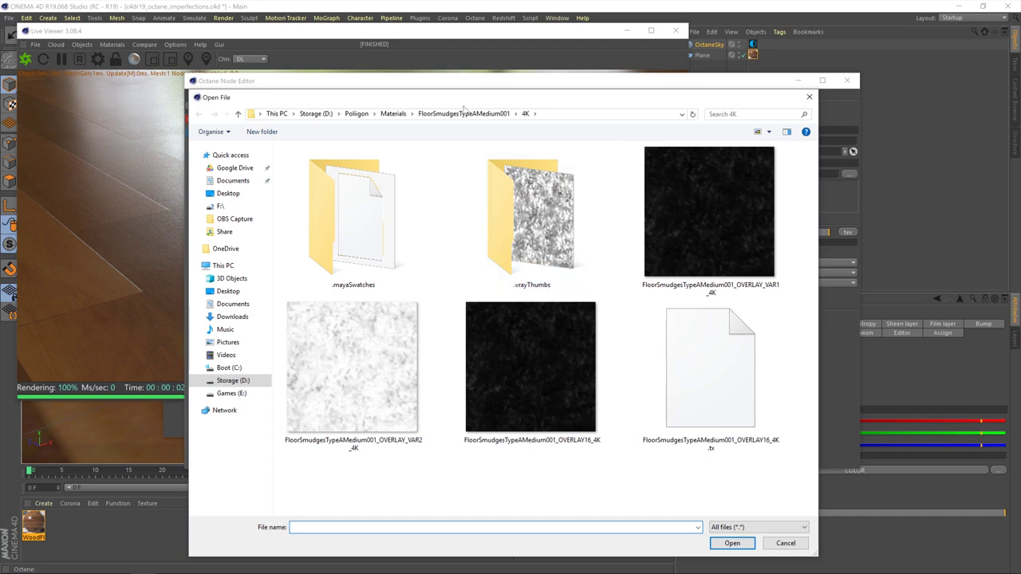
{"action": "left_click", "coordinate": [395, 115]}
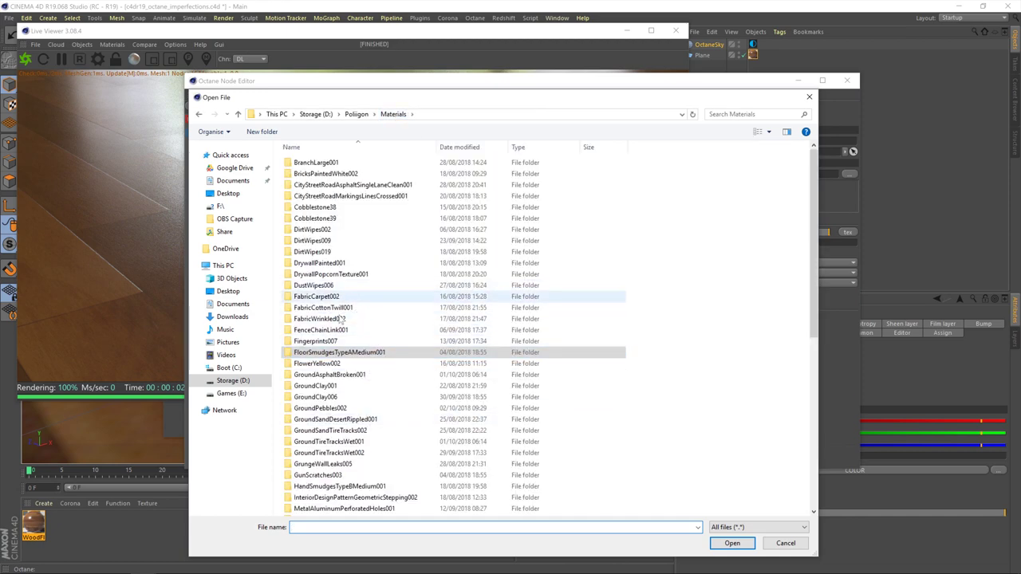
{"action": "double_click", "coordinate": [323, 476]}
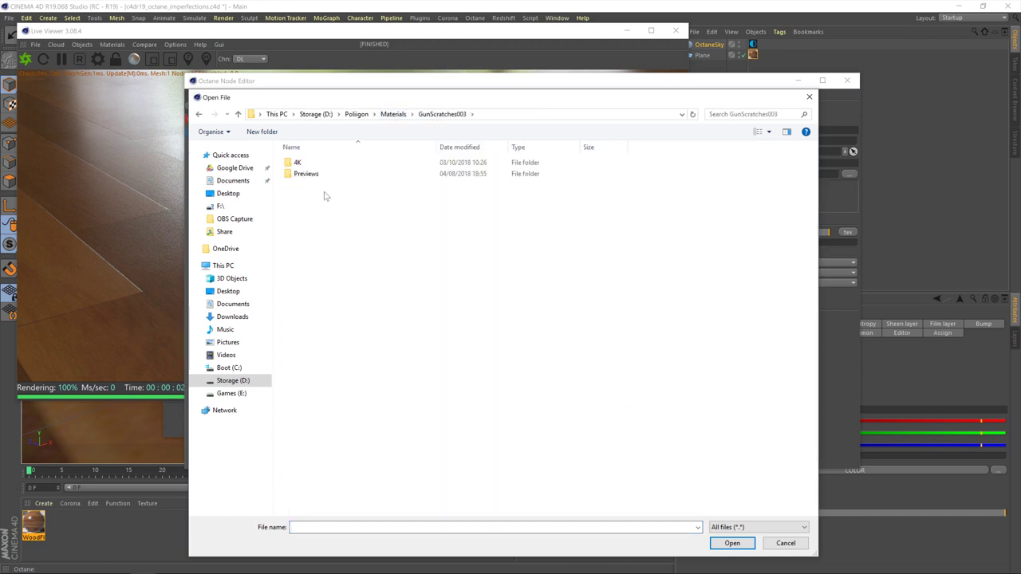
{"action": "double_click", "coordinate": [323, 166]}
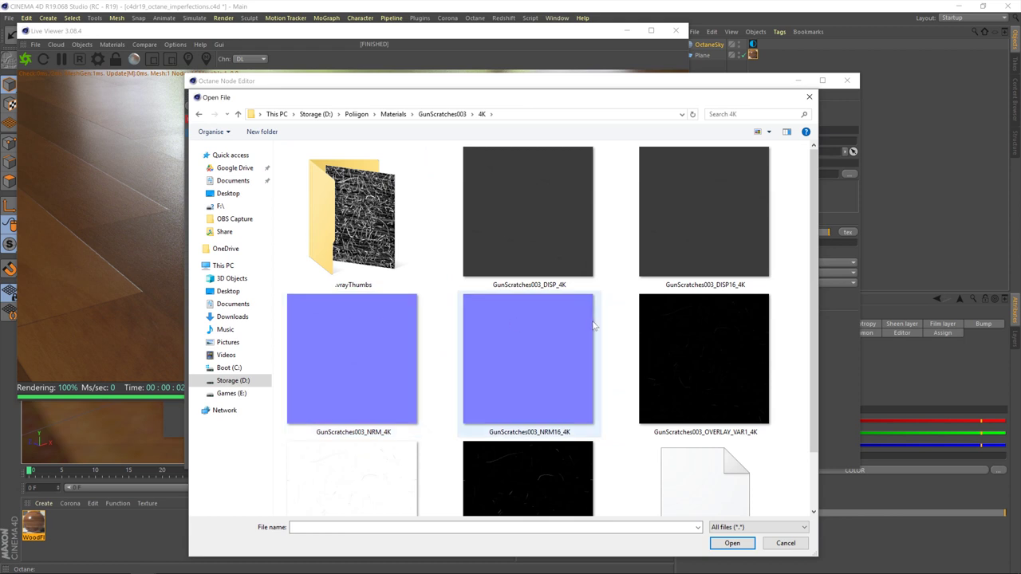
{"action": "scroll", "coordinate": [593, 325], "scroll_direction": "down", "scroll_amount": 1}
{"action": "left_click", "coordinate": [526, 446]}
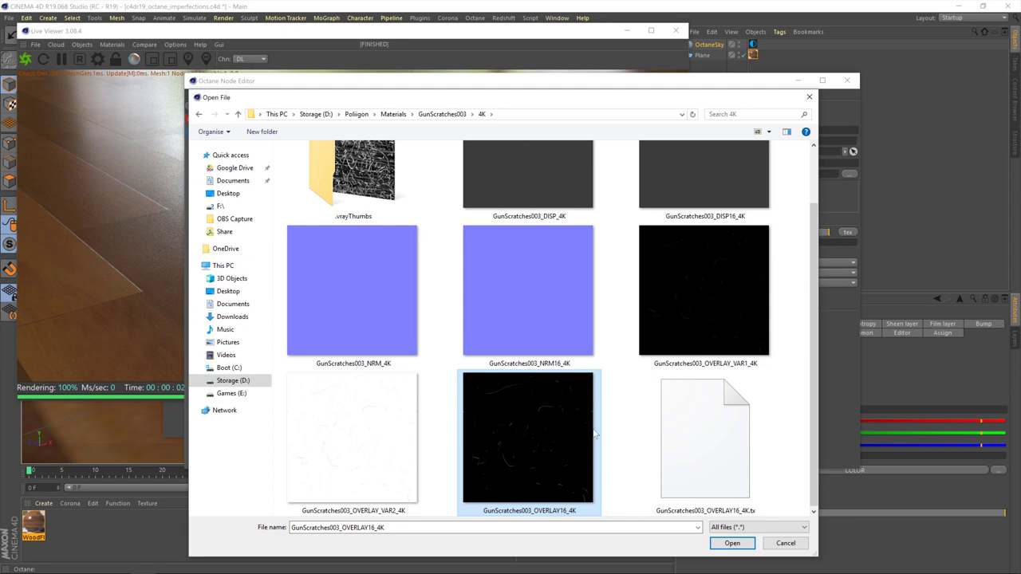
{"action": "left_click", "coordinate": [728, 542]}
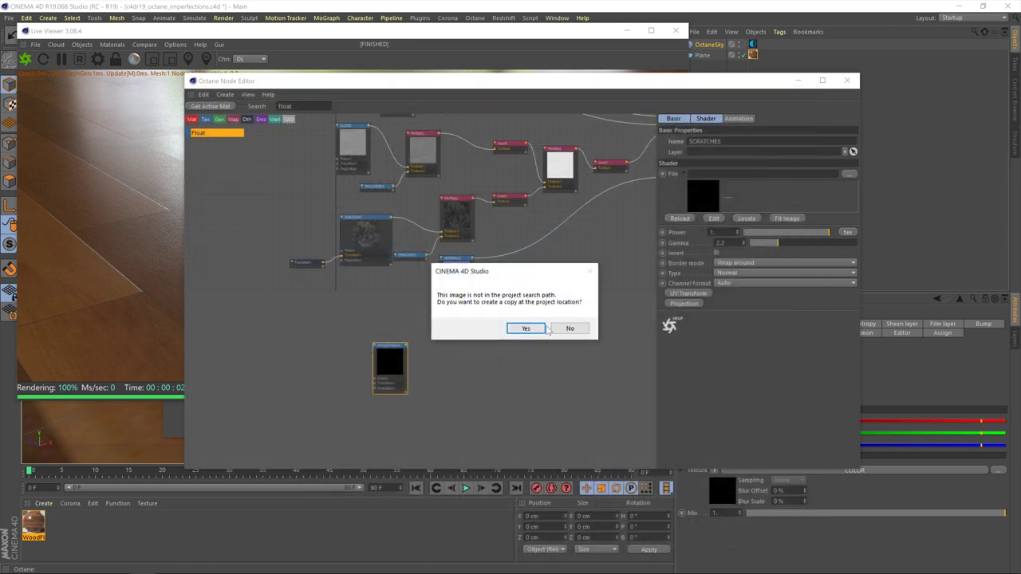
{"action": "left_click", "coordinate": [526, 328]}
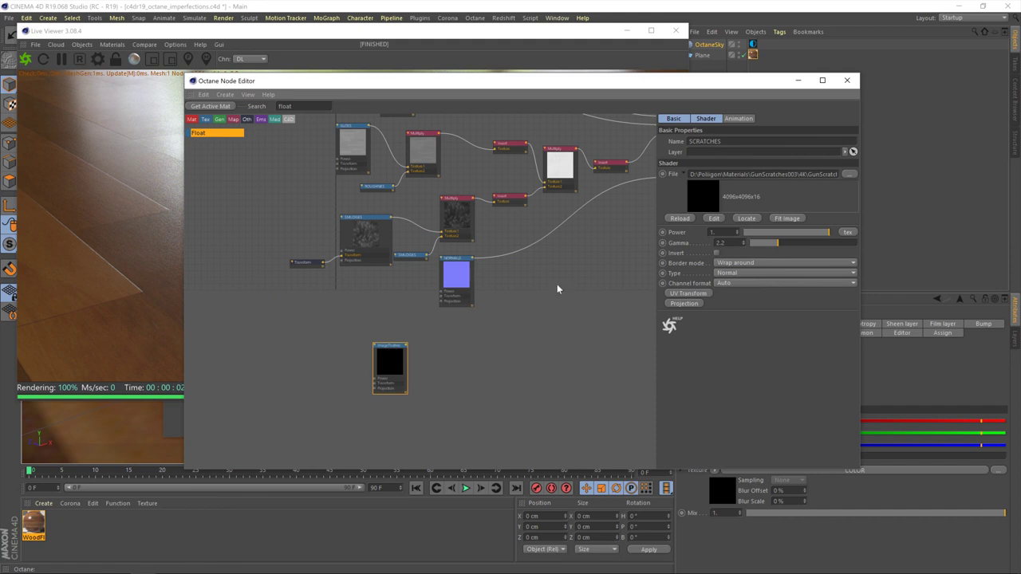
Place the SCRATCHES node directly beneath NORMALS and connect its output to the wood material's Bump input
{"action": "middle_click_drag", "start_coordinate": [410, 350], "coordinate": [326, 369]}
{"action": "left_click_drag", "start_coordinate": [307, 364], "coordinate": [374, 332]}
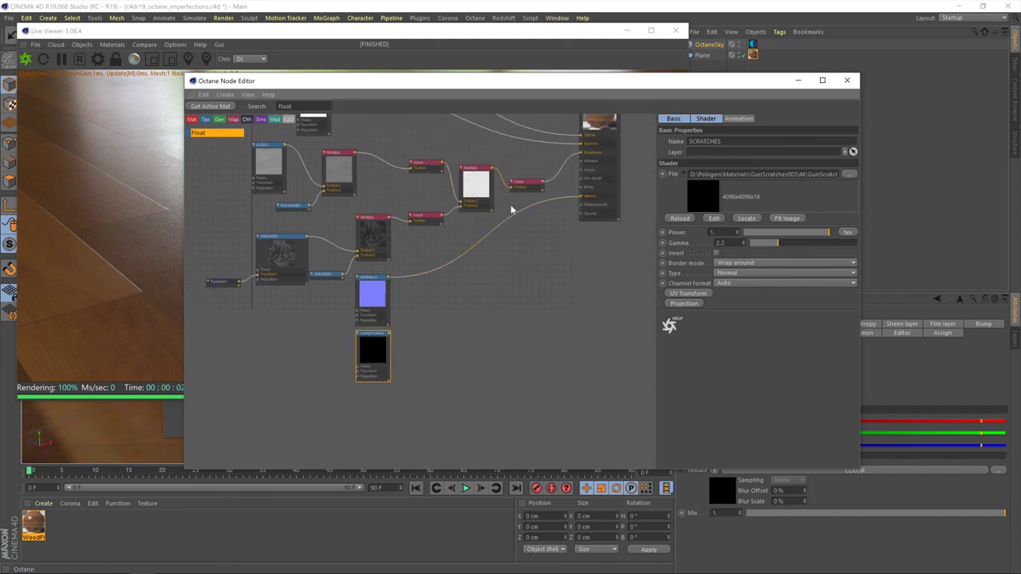
{"action": "scroll", "coordinate": [536, 291], "scroll_direction": "up", "scroll_amount": 2}
{"action": "middle_click_drag", "start_coordinate": [541, 292], "coordinate": [462, 358]}
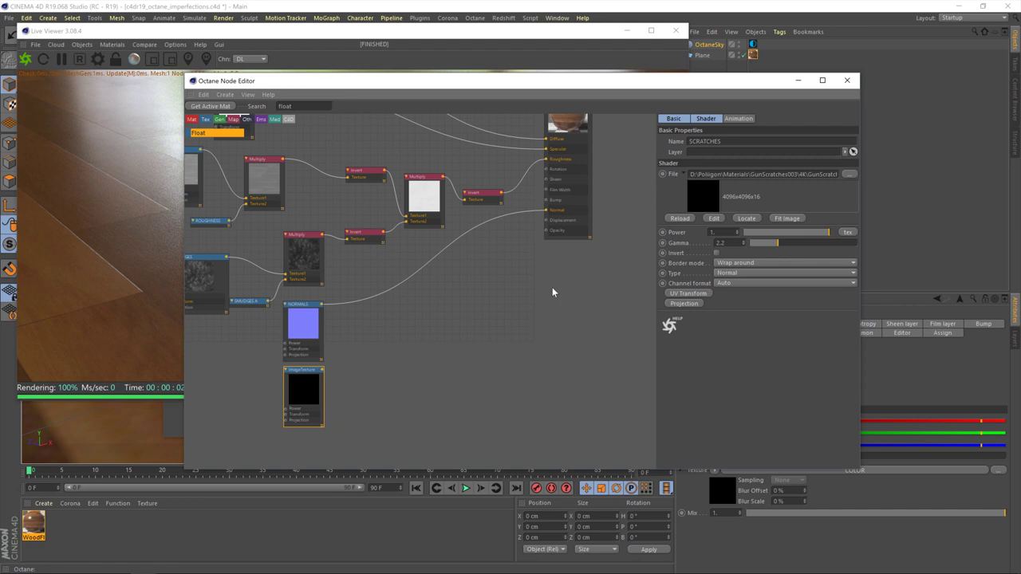
{"action": "left_click_drag", "start_coordinate": [324, 371], "coordinate": [549, 200]}
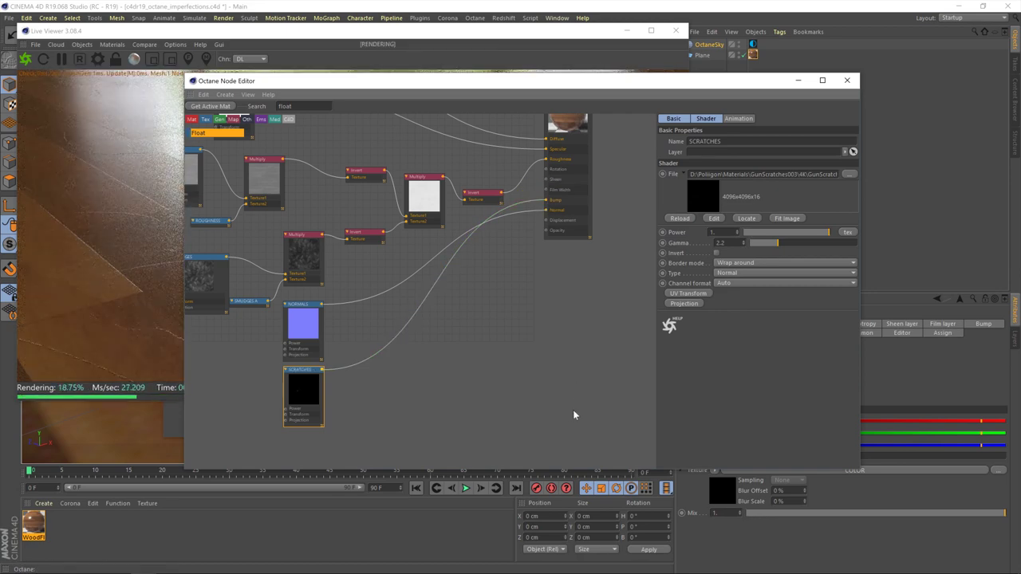
Set the SCRATCHES texture's gamma to 1 and uncover the live render to check the scratches
{"action": "mouse_move", "coordinate": [322, 87]}
{"action": "left_mouse_down"}
{"action": "mouse_move", "coordinate": [682, 172]}
{"action": "mouse_move", "coordinate": [331, 80]}
{"action": "left_mouse_up"}
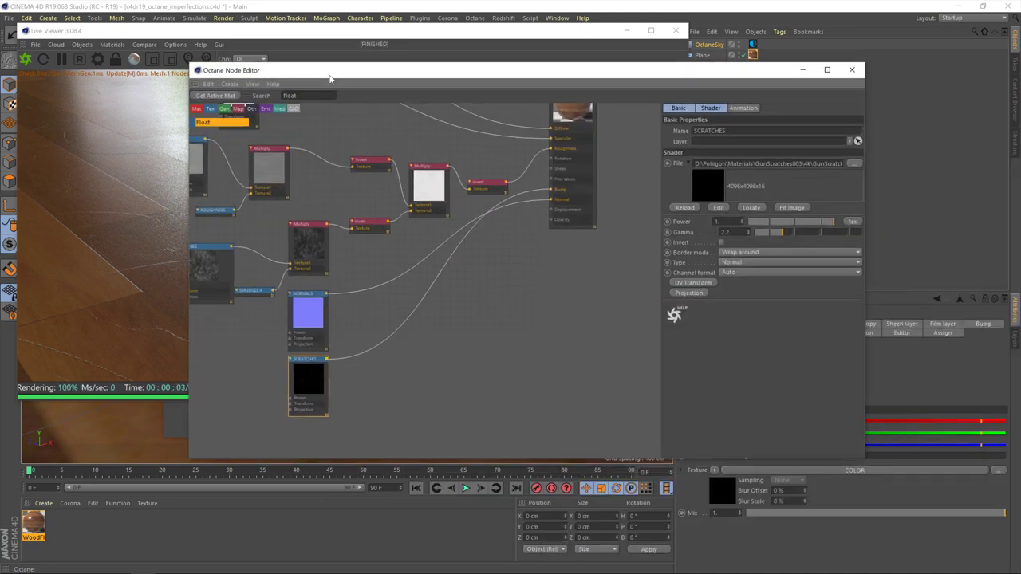
{"action": "left_click_drag", "start_coordinate": [748, 231], "coordinate": [619, 232]}
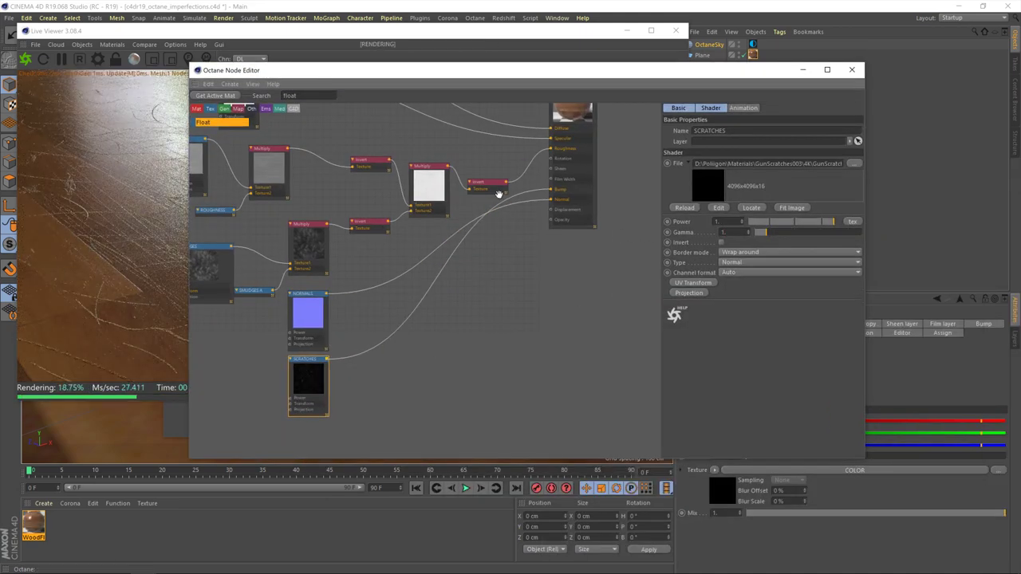
{"action": "left_click_drag", "start_coordinate": [386, 77], "coordinate": [611, 165]}
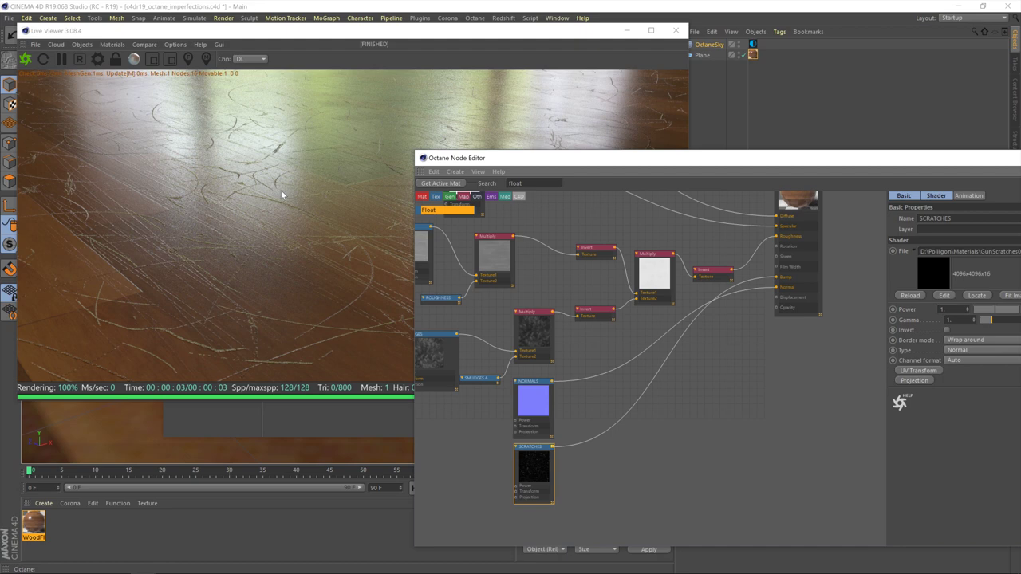
Add a UV Transform beside the SCRATCHES node with a uniform scale of 0.3 and check the smaller scratches in the live render
{"action": "left_click_drag", "start_coordinate": [569, 163], "coordinate": [554, 107]}
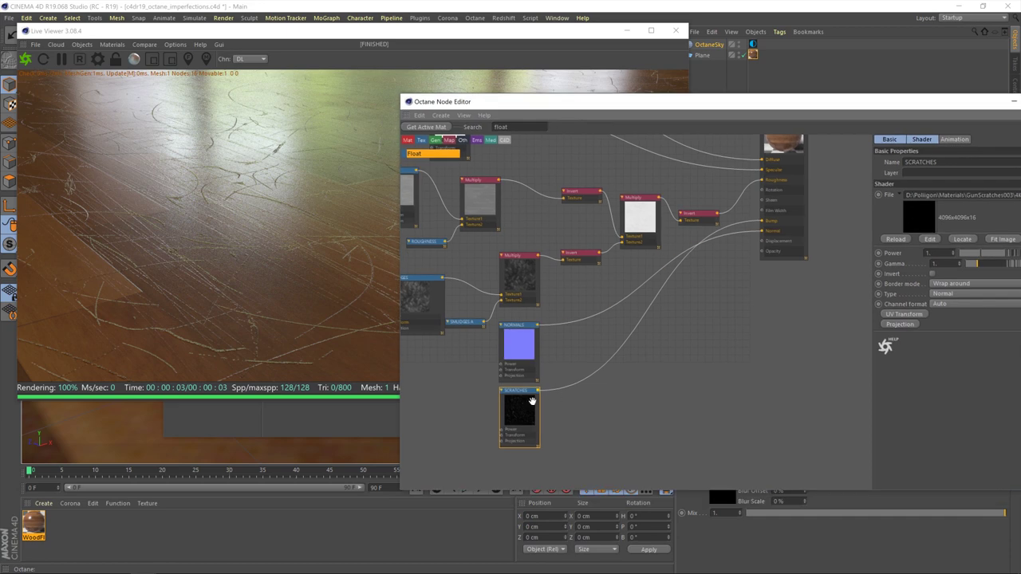
{"action": "left_click", "coordinate": [901, 315]}
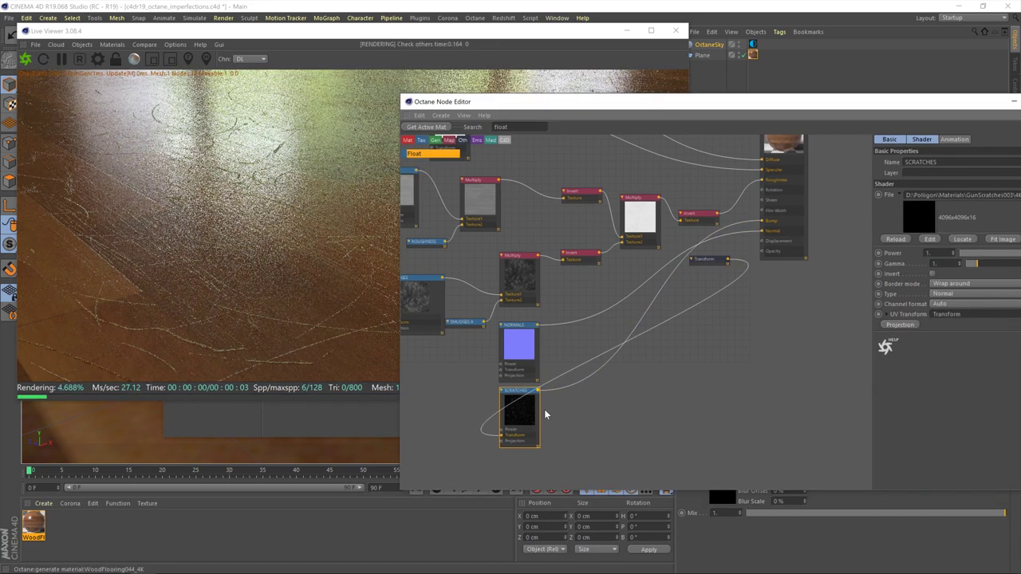
{"action": "left_click_drag", "start_coordinate": [704, 259], "coordinate": [443, 419]}
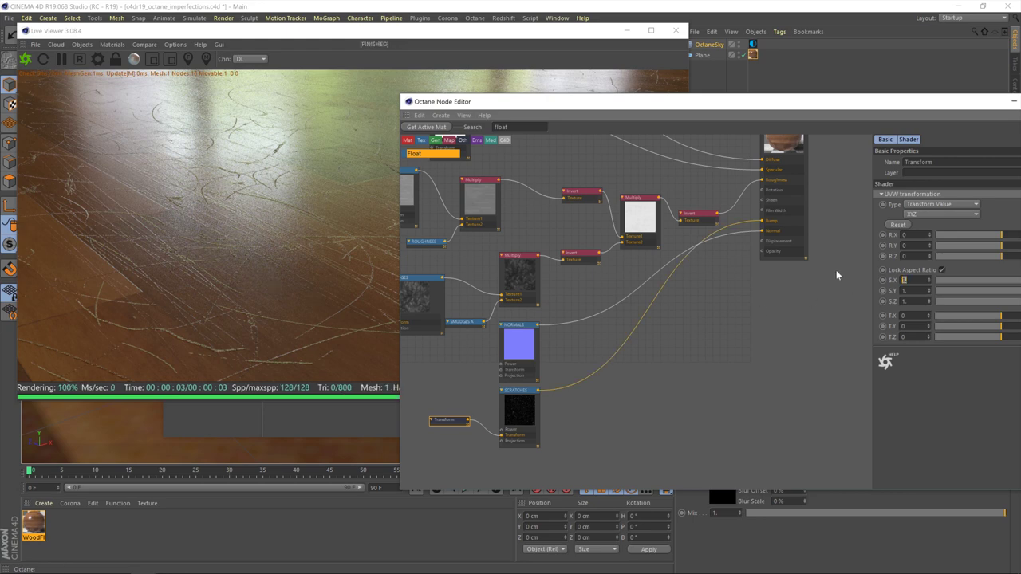
{"action": "type", "text": "0.3"}
{"action": "key", "text": "Return"}
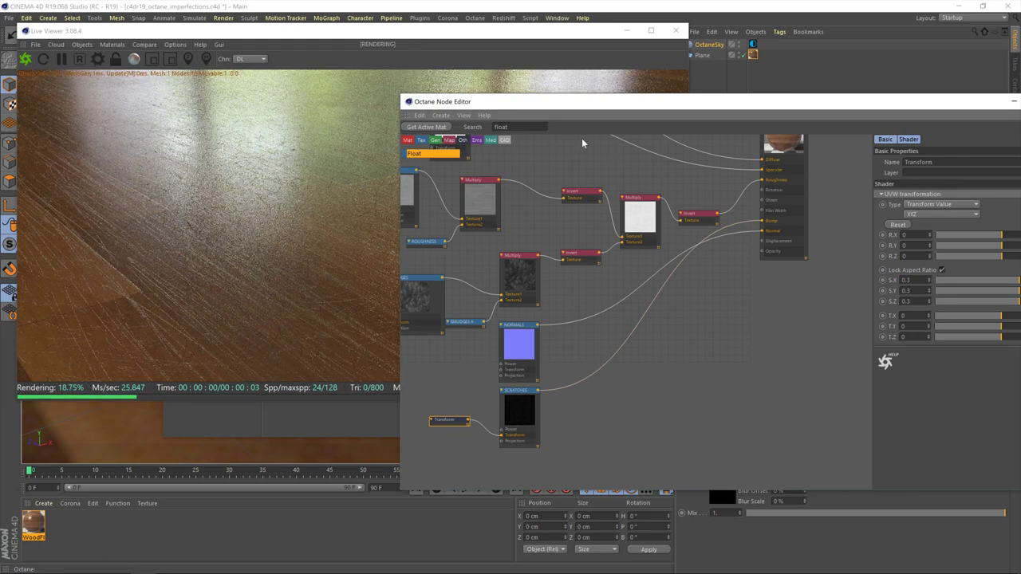
{"action": "left_click_drag", "start_coordinate": [538, 105], "coordinate": [737, 172]}
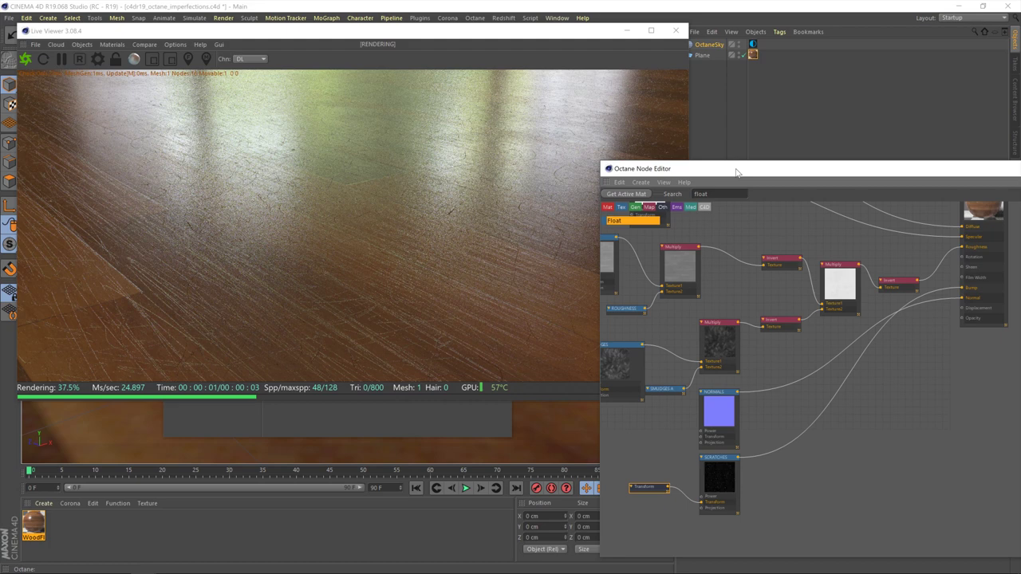
{"action": "left_click_drag", "start_coordinate": [737, 172], "coordinate": [320, 89]}
Invert the SCRATCHES texture, compare the live render, and show the wood material's Bump settings
{"action": "left_click", "coordinate": [299, 377]}
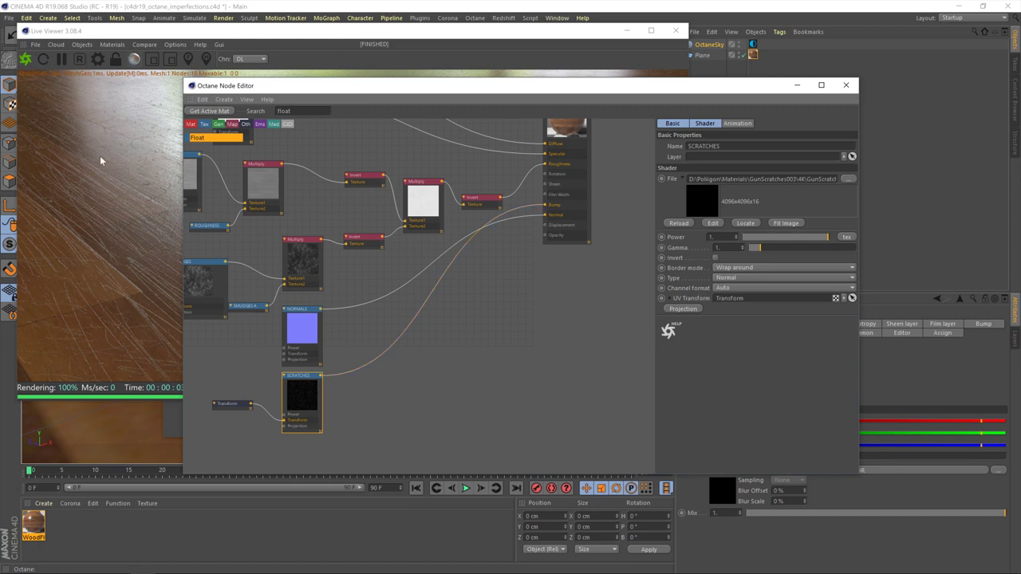
{"action": "left_click_drag", "start_coordinate": [260, 91], "coordinate": [232, 105]}
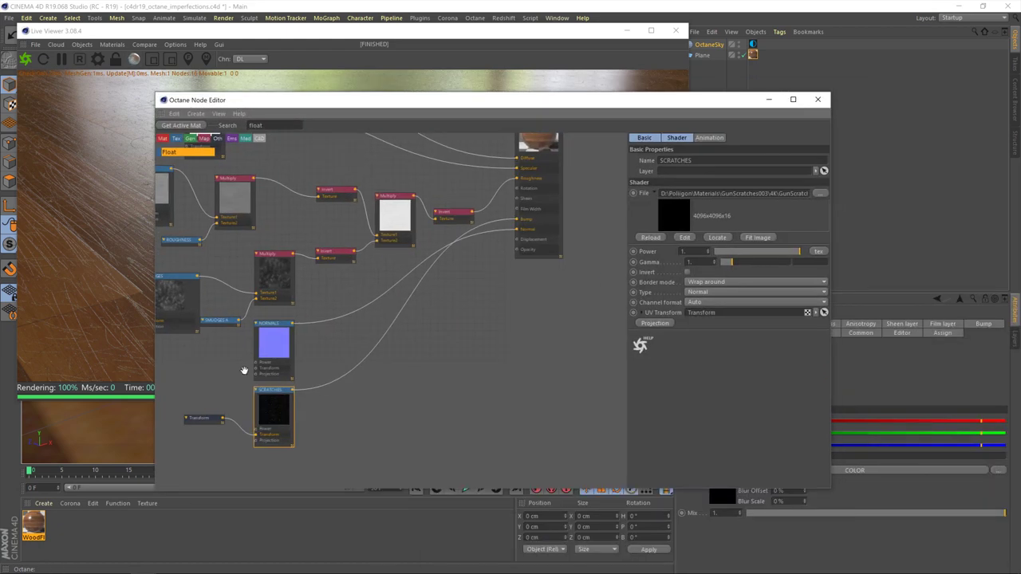
{"action": "left_click", "coordinate": [686, 273]}
{"action": "left_click_drag", "start_coordinate": [445, 107], "coordinate": [680, 371]}
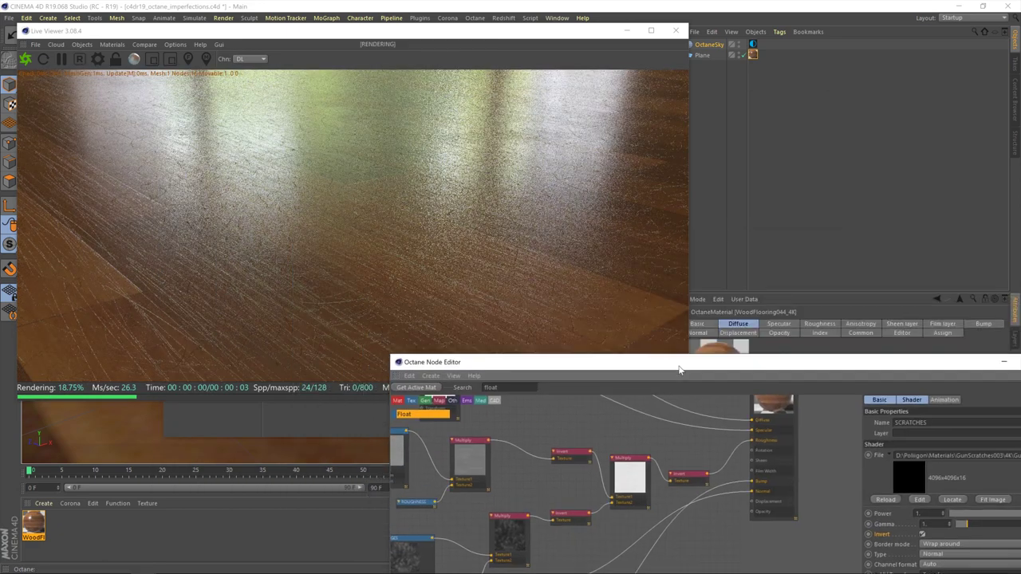
{"action": "left_click_drag", "start_coordinate": [680, 370], "coordinate": [424, 116]}
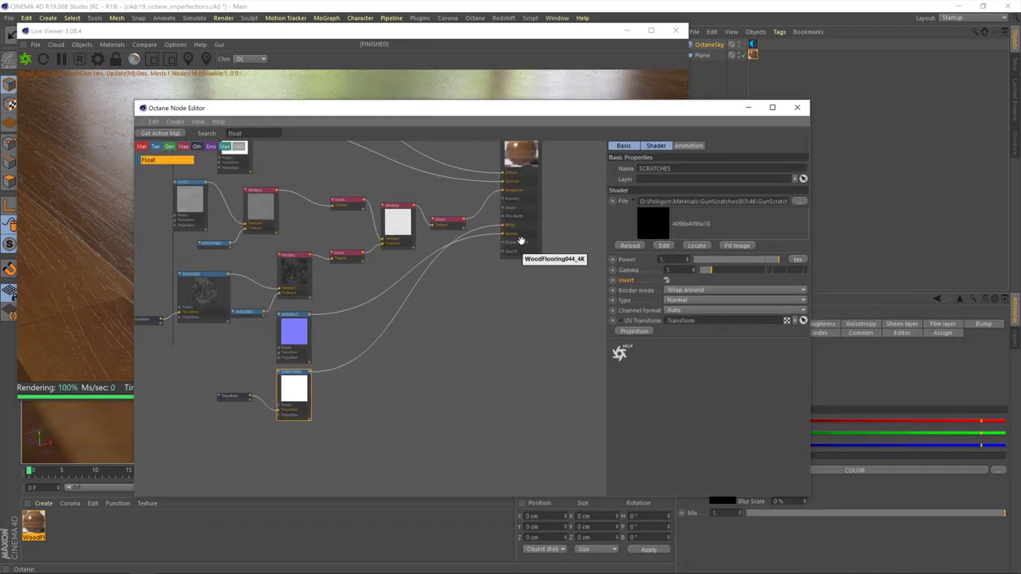
{"action": "left_click", "coordinate": [534, 185]}
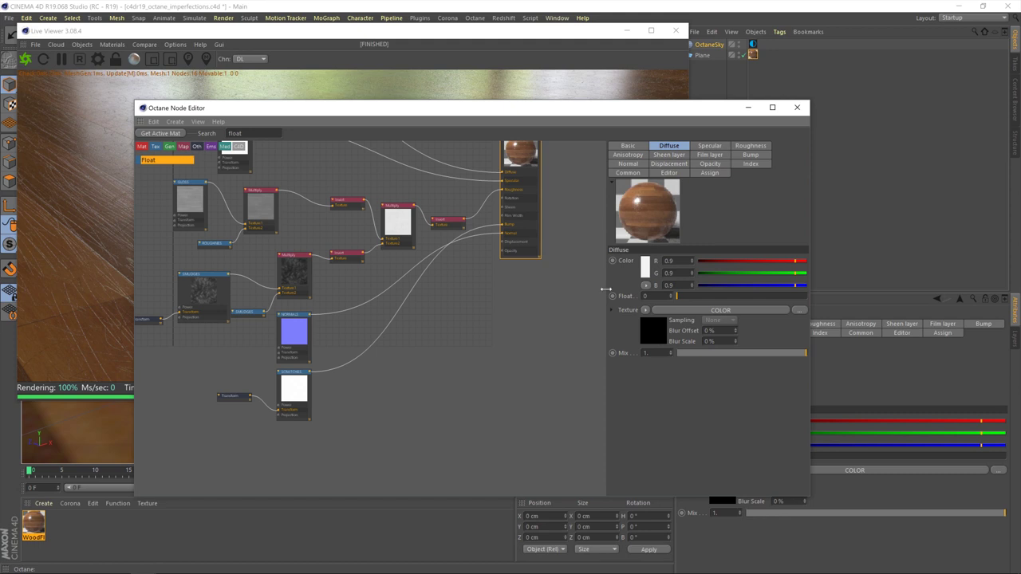
{"action": "left_click", "coordinate": [750, 155]}
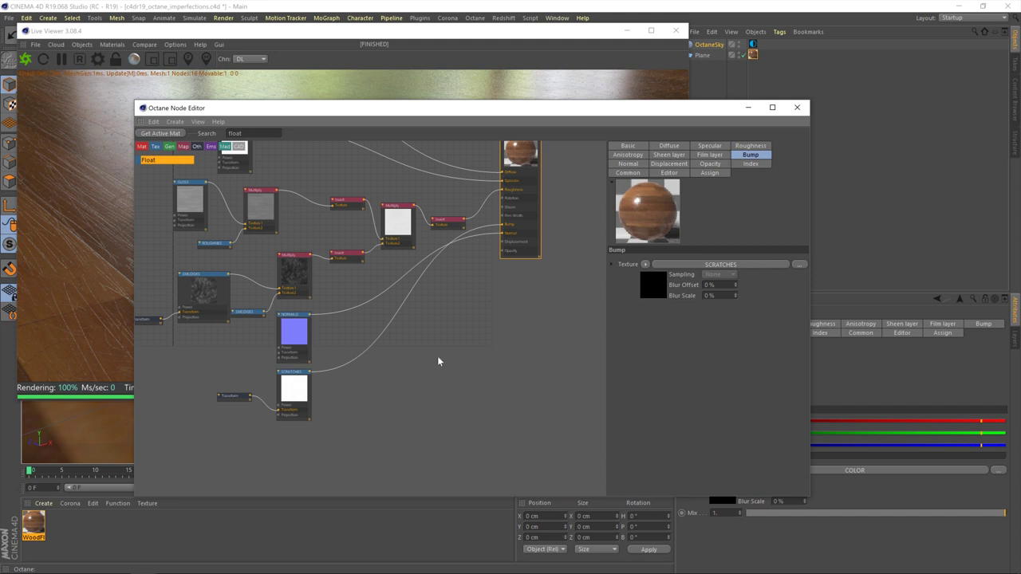
Add a Multiply node and a Float texture node beside the SCRATCHES texture
{"action": "left_click", "coordinate": [200, 133]}
{"action": "type", "text": "mult"}
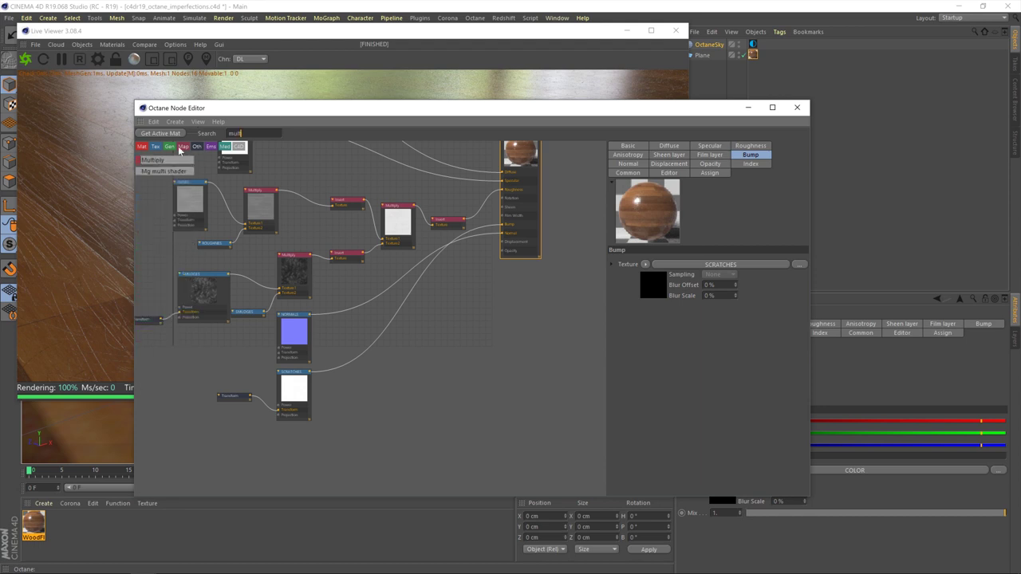
{"action": "left_click_drag", "start_coordinate": [160, 160], "coordinate": [375, 356]}
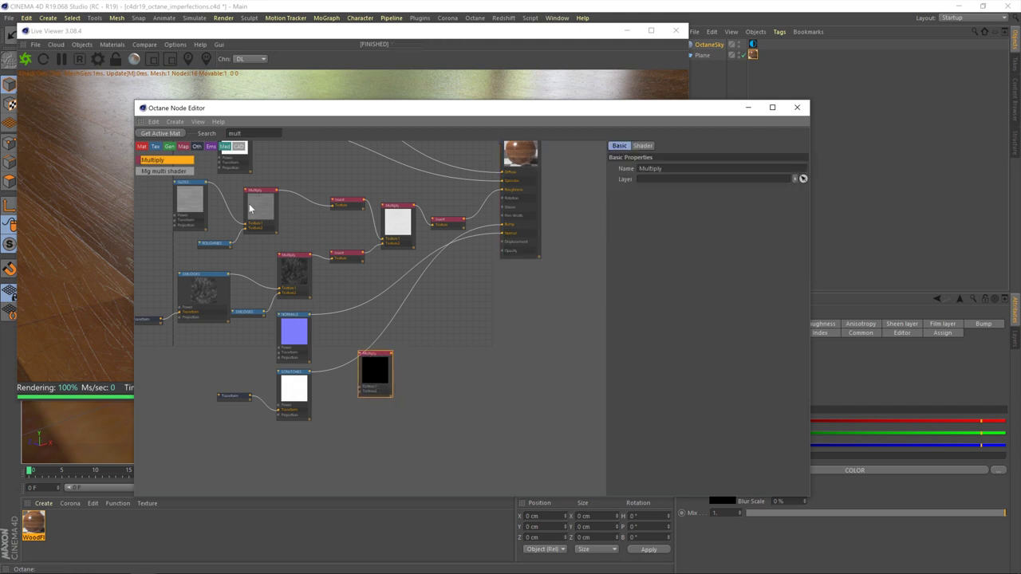
{"action": "left_click", "coordinate": [204, 132]}
{"action": "type", "text": "flo"}
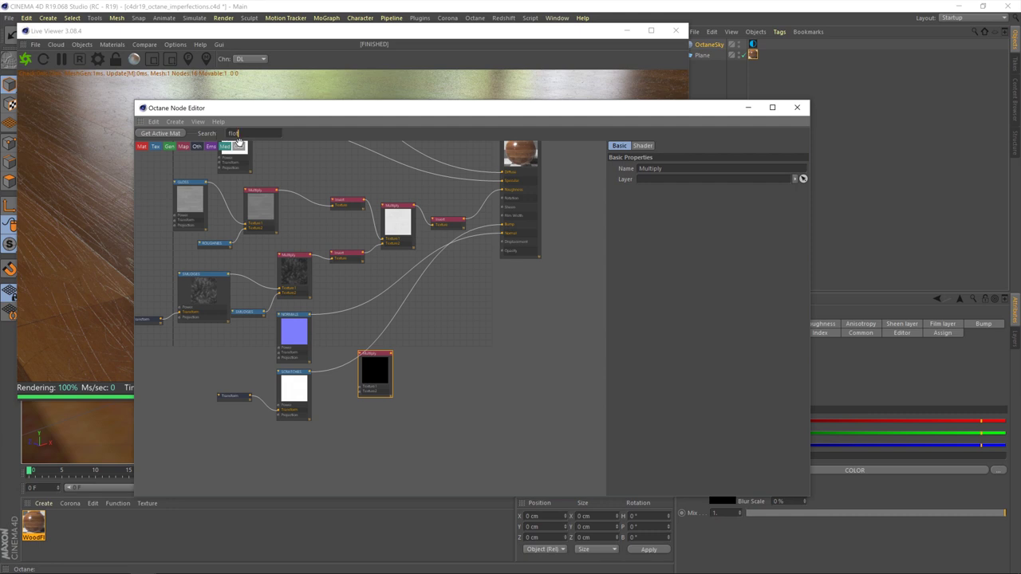
{"action": "left_click_drag", "start_coordinate": [159, 159], "coordinate": [335, 403]}
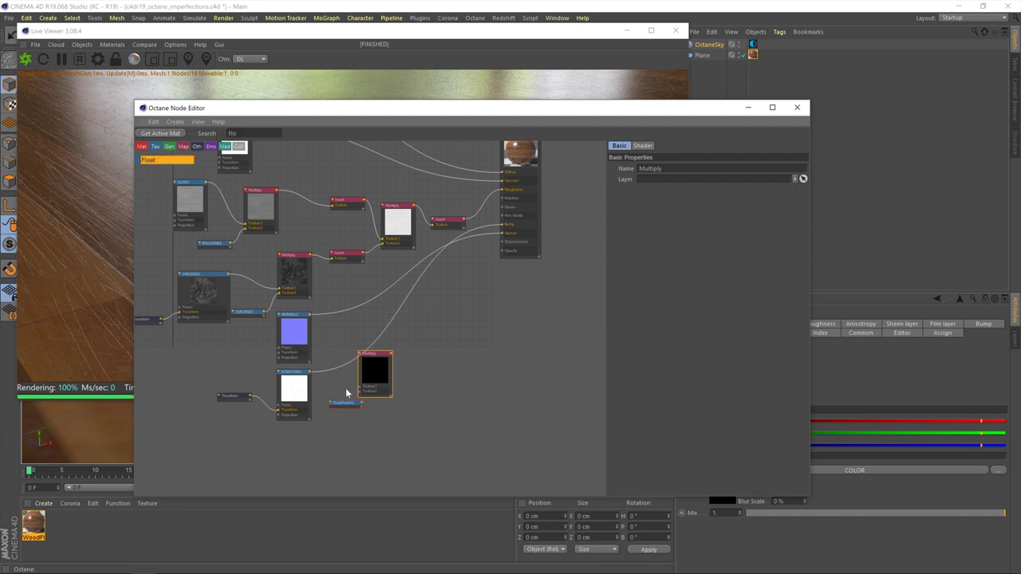
Connect the SCRATCHES texture and FloatTexture to the new Multiply node's Texture1 and Texture2, and feed its output into the wood material's Bump
{"action": "scroll", "coordinate": [312, 385], "scroll_direction": "up", "scroll_amount": 3}
{"action": "left_click_drag", "start_coordinate": [304, 359], "coordinate": [425, 383]}
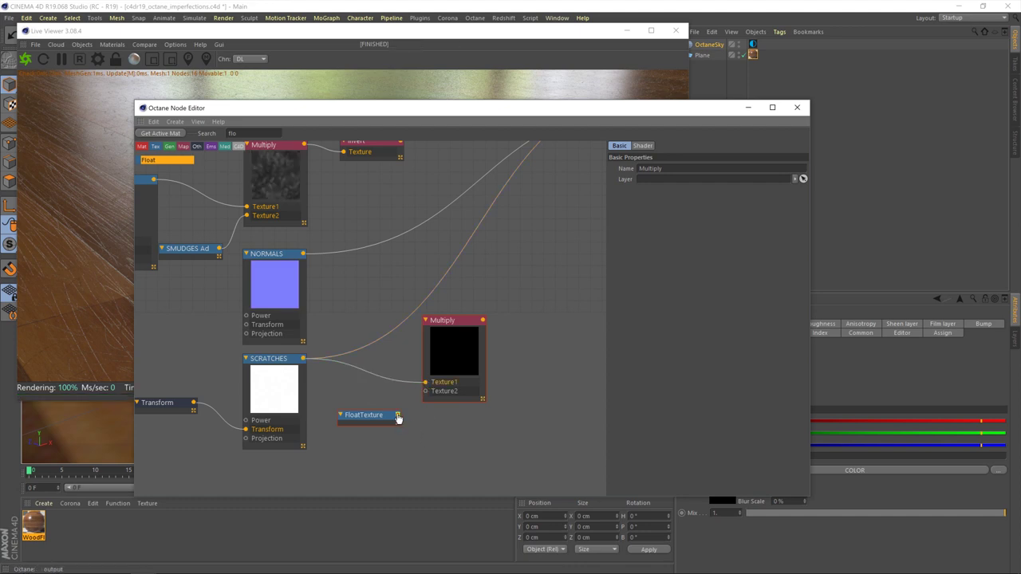
{"action": "left_click_drag", "start_coordinate": [396, 416], "coordinate": [424, 397]}
{"action": "scroll", "coordinate": [510, 320], "scroll_direction": "down", "scroll_amount": 5}
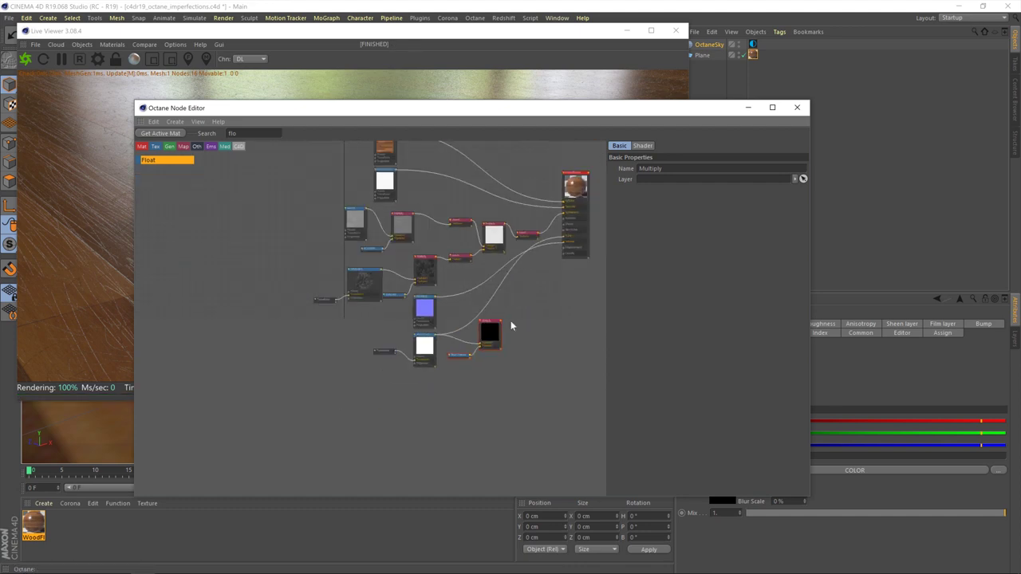
{"action": "left_click_drag", "start_coordinate": [500, 320], "coordinate": [566, 239]}
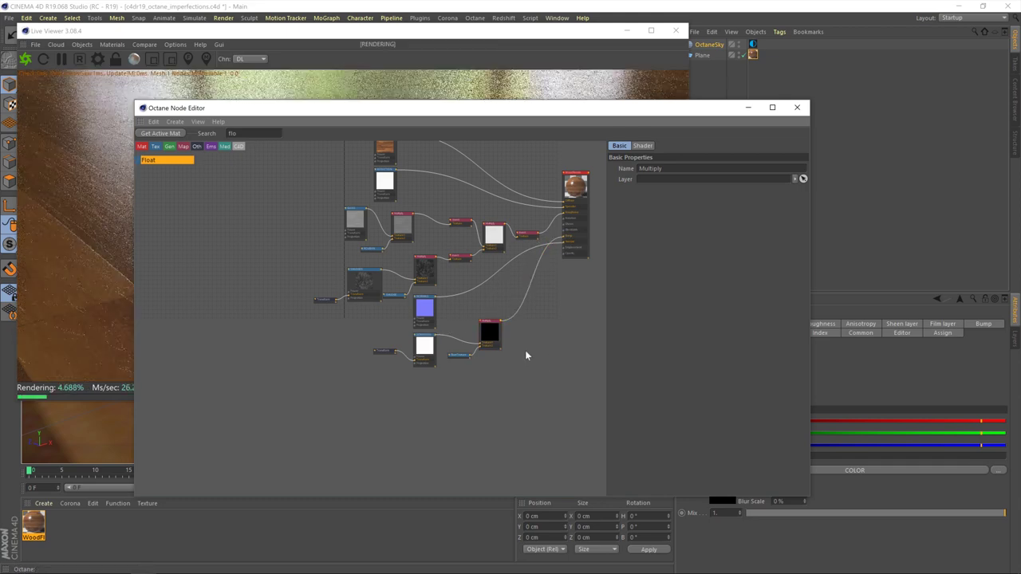
Rename the FloatTexture node feeding the scratches' Multiply node as SCRATCHES Adjust
{"action": "scroll", "coordinate": [524, 351], "scroll_direction": "up", "scroll_amount": 5}
{"action": "left_click", "coordinate": [269, 367]}
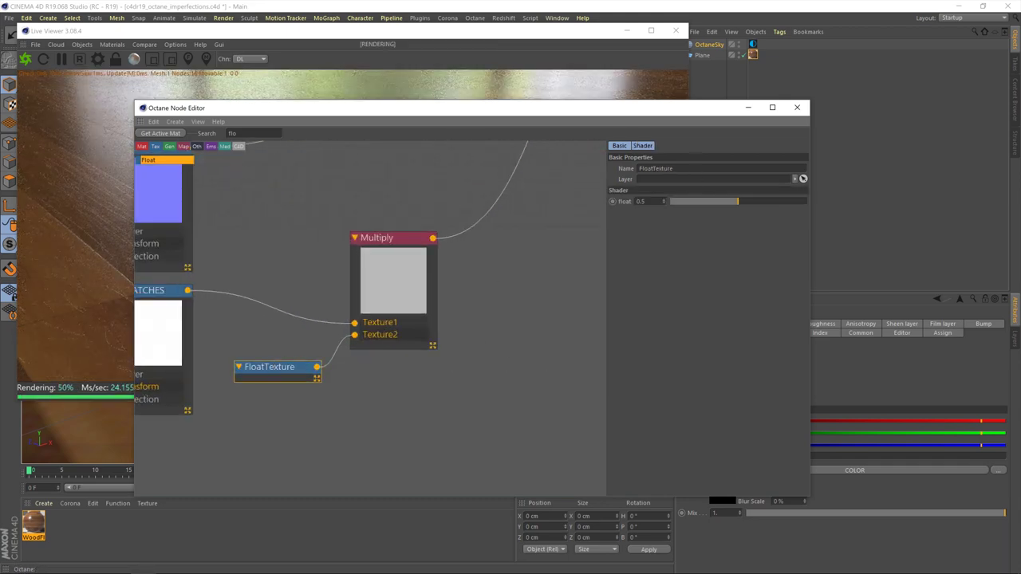
{"action": "type", "text": "SCRATCHES Adjust"}
{"action": "key", "text": "Return"}
Try a float value of 0.15625 on SCRATCHES Adjust and check the scratches in the live render
{"action": "left_click_drag", "start_coordinate": [636, 109], "coordinate": [576, 246]}
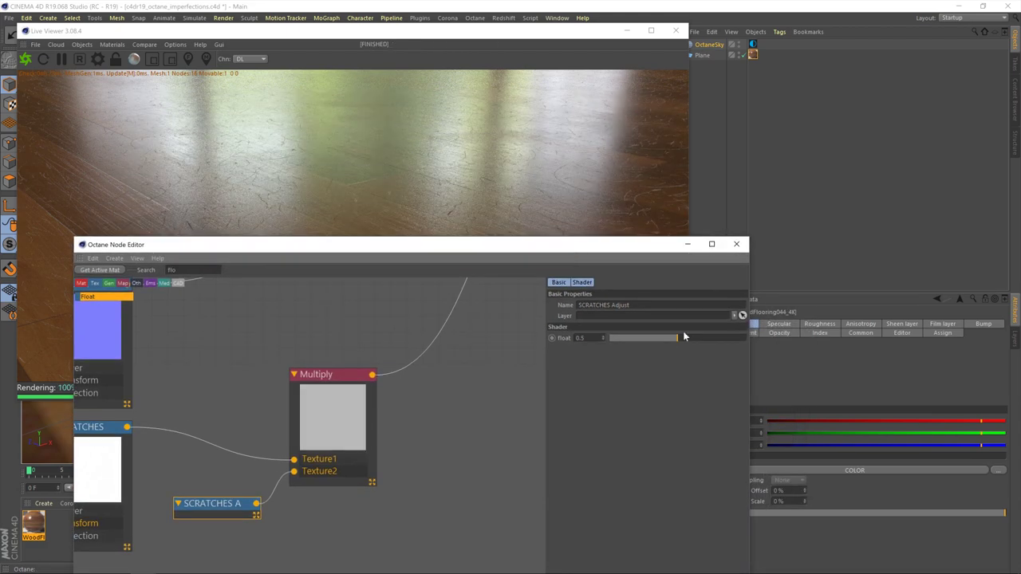
{"action": "left_click_drag", "start_coordinate": [684, 337], "coordinate": [629, 339]}
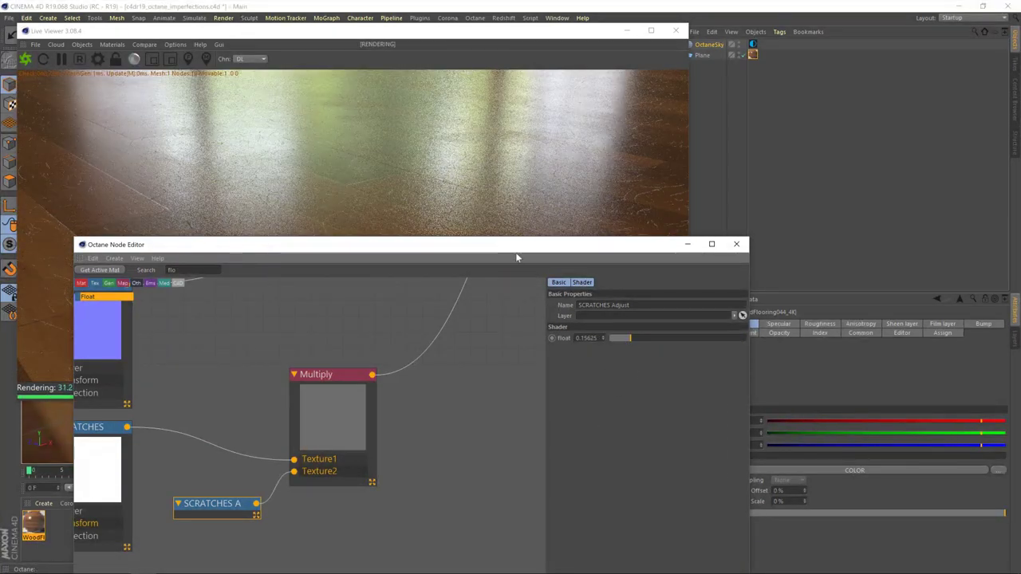
{"action": "left_click_drag", "start_coordinate": [511, 248], "coordinate": [690, 107]}
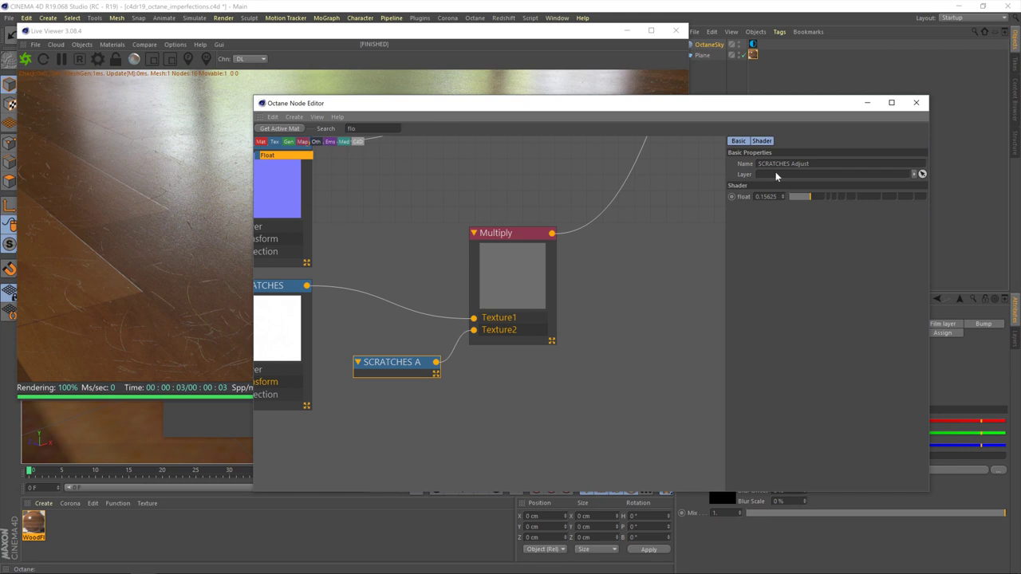
Set the SCRATCHES Adjust float to 0.01 and uncover the live render to check the scratches
{"action": "left_click", "coordinate": [774, 196]}
{"action": "type", "text": "0.01"}
{"action": "key", "text": "Return"}
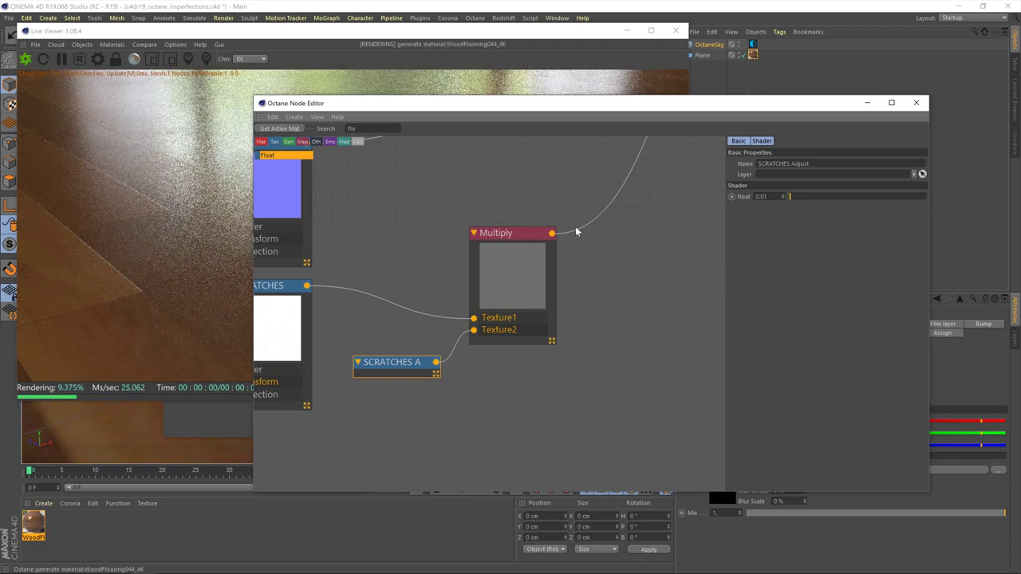
{"action": "left_click_drag", "start_coordinate": [437, 110], "coordinate": [366, 414]}
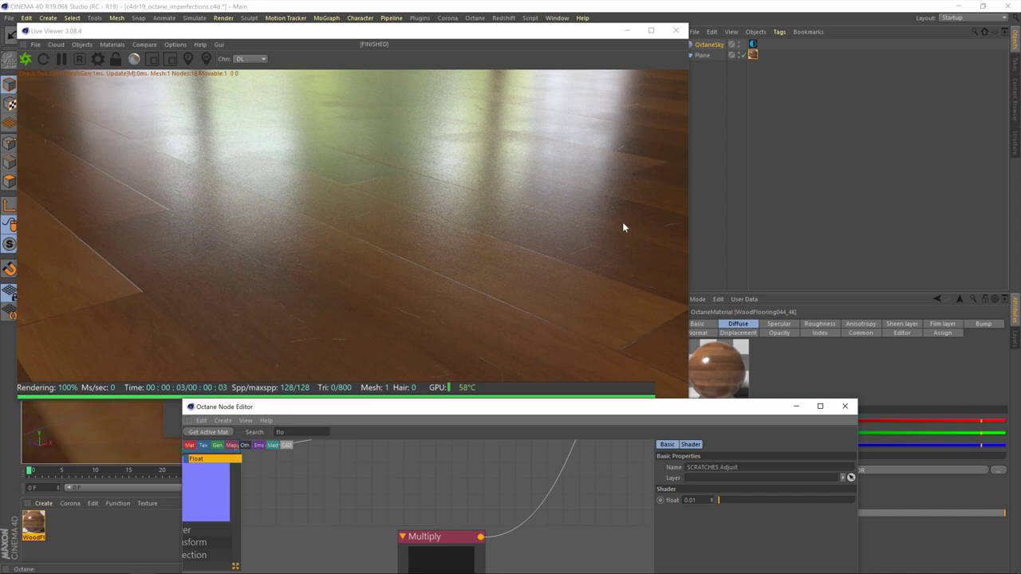
Close the Octane Node Editor and enlarge the Live Viewer window to inspect the floor
{"action": "left_click_drag", "start_coordinate": [531, 409], "coordinate": [542, 187]}
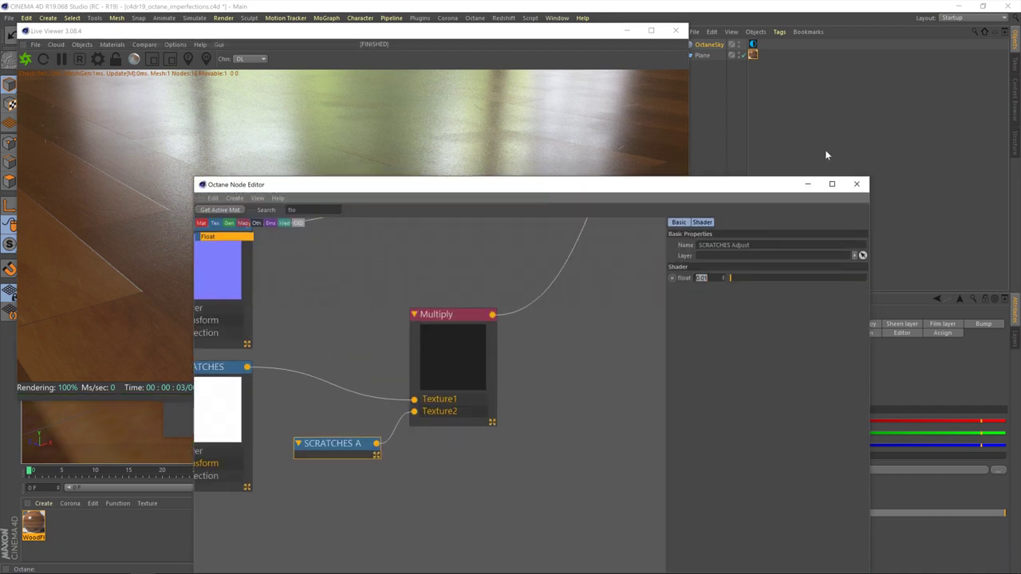
{"action": "left_click", "coordinate": [856, 185]}
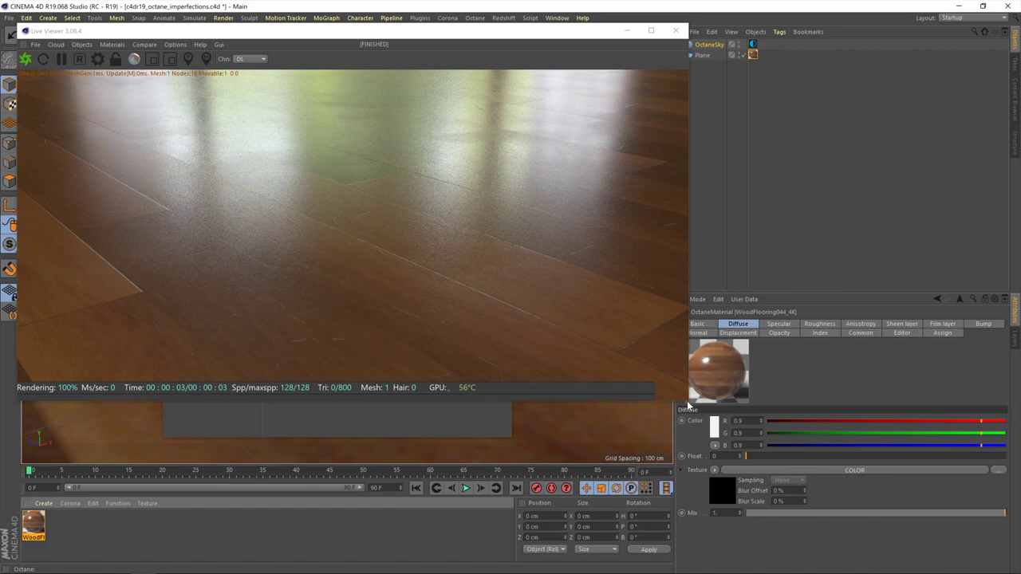
{"action": "left_click_drag", "start_coordinate": [715, 413], "coordinate": [912, 529]}
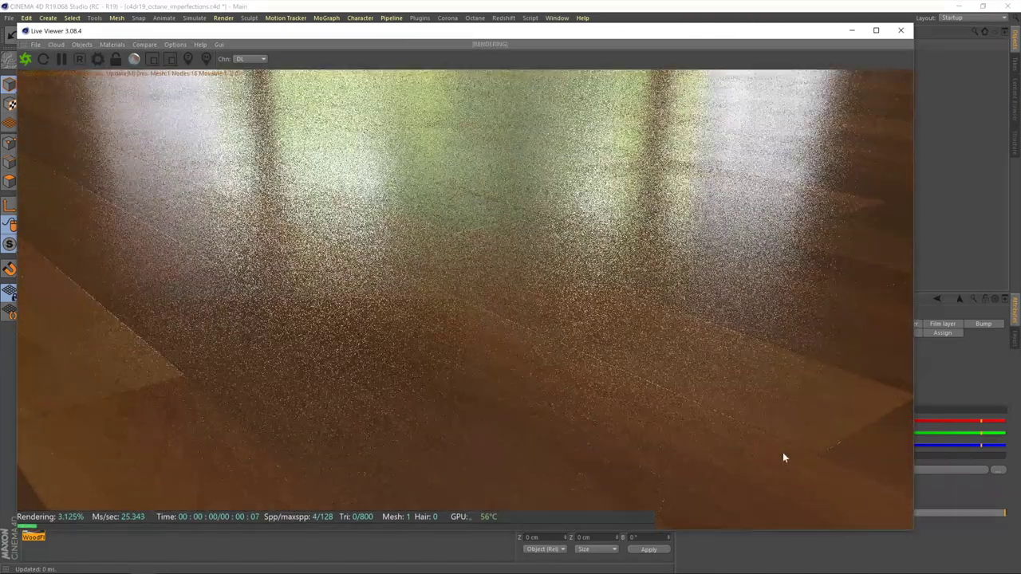